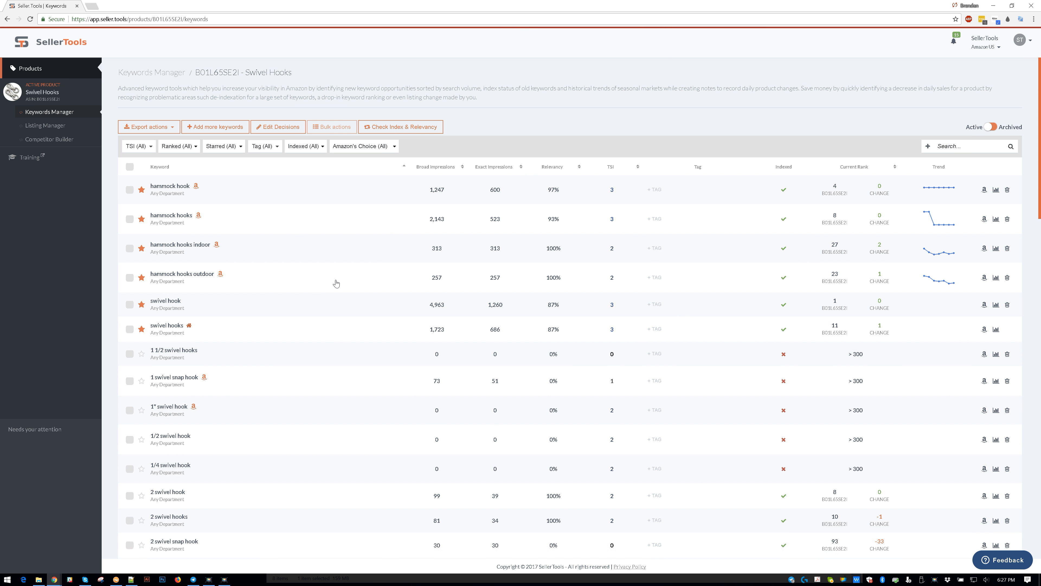
- Sort the keywords by broad impressions from highest to lowest and open the Swivel Hooks product's Listing Manager
{"action": "left_click", "coordinate": [463, 172]}
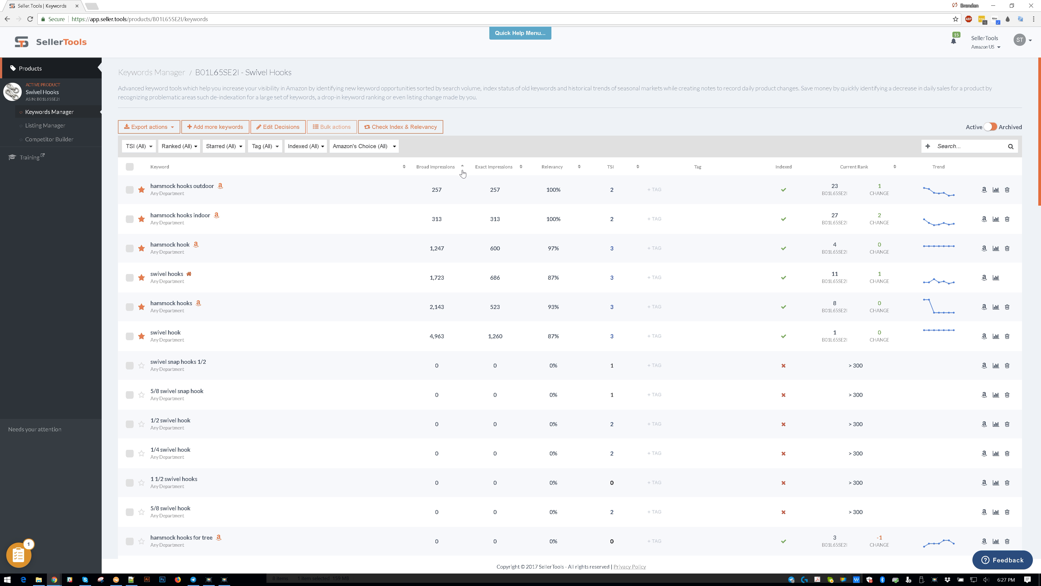
{"action": "left_click", "coordinate": [463, 172]}
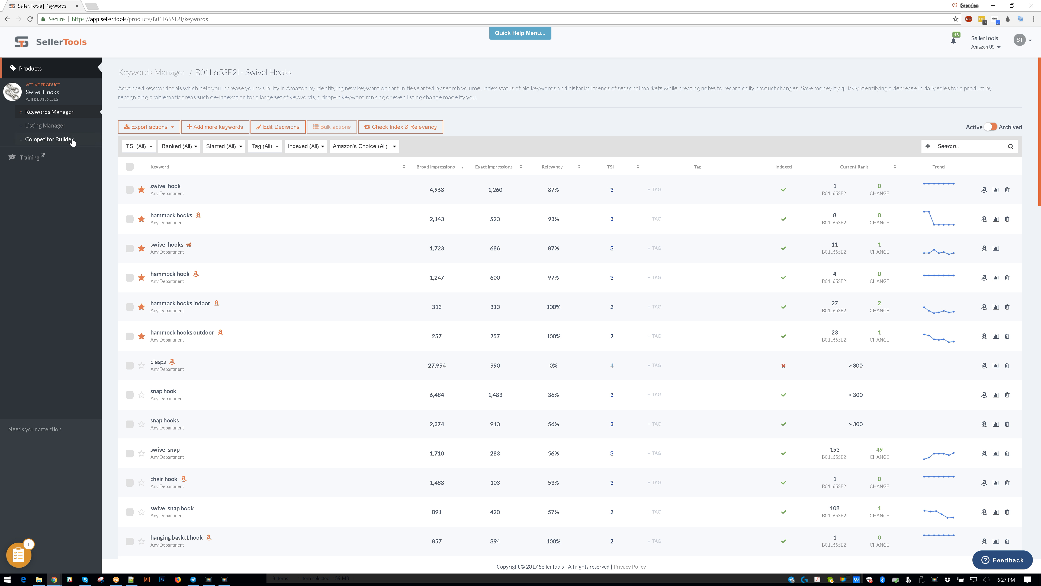
{"action": "left_click", "coordinate": [58, 127]}
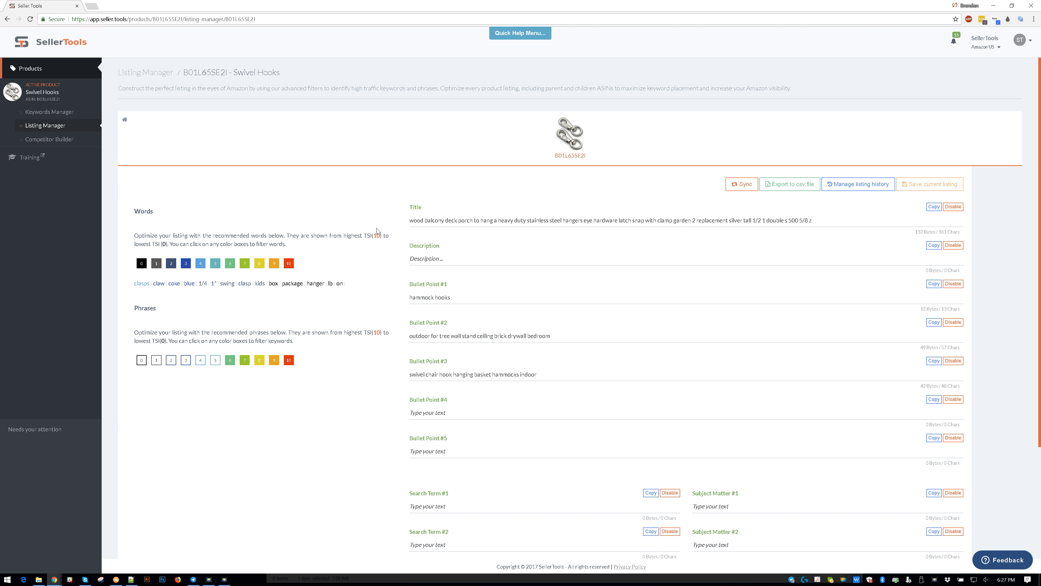
- Clear the text from the listing's Title, Bullet Point #2 and Bullet Point #3 fields
{"action": "left_click", "coordinate": [472, 221]}
{"action": "key", "text": "ctrl+a"}
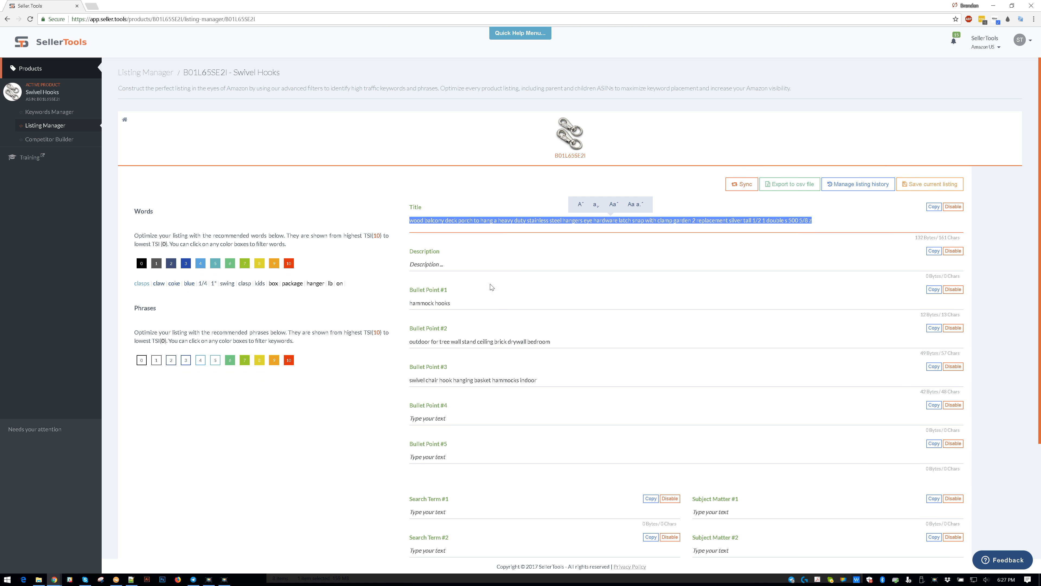
{"action": "key", "text": "BackSpace"}
{"action": "left_click", "coordinate": [522, 337]}
{"action": "key", "text": "ctrl+a"}
{"action": "key", "text": "BackSpace"}
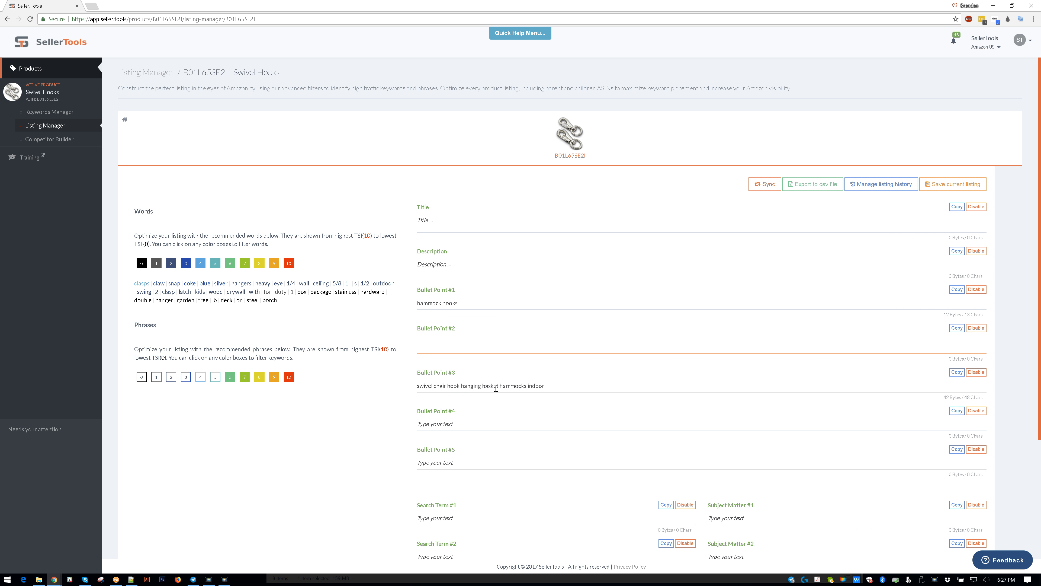
{"action": "left_click", "coordinate": [495, 387]}
{"action": "key", "text": "ctrl+a"}
{"action": "key", "text": "BackSpace"}
{"action": "scroll", "coordinate": [495, 388], "scroll_direction": "down", "scroll_amount": 2}
{"action": "scroll", "coordinate": [483, 378], "scroll_direction": "up", "scroll_amount": 2}
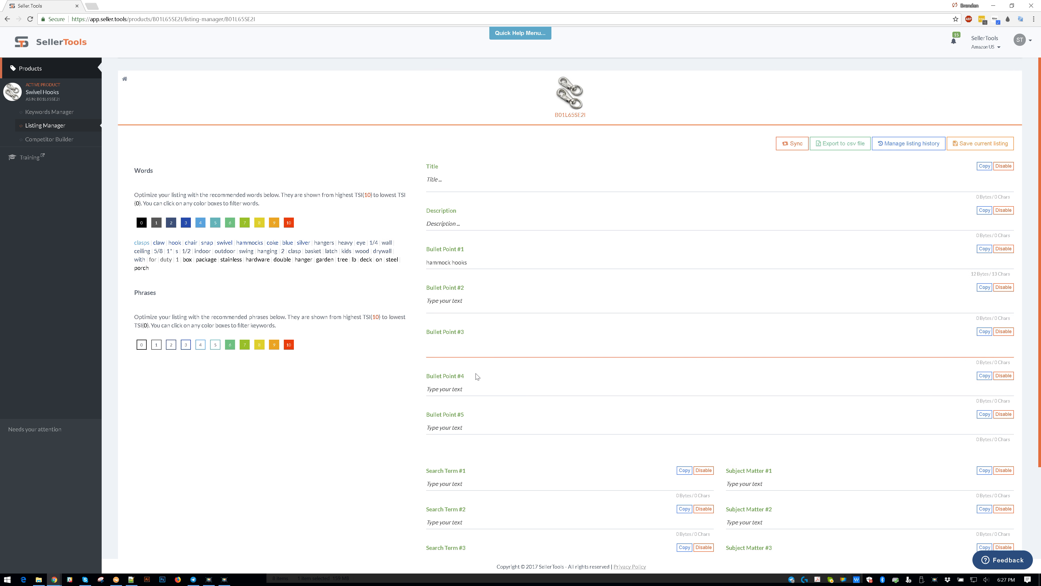
- Examine the phrases associated with individual recommended words, such as "hanger" and "swivel"
{"action": "mouse_move", "coordinate": [176, 283]}
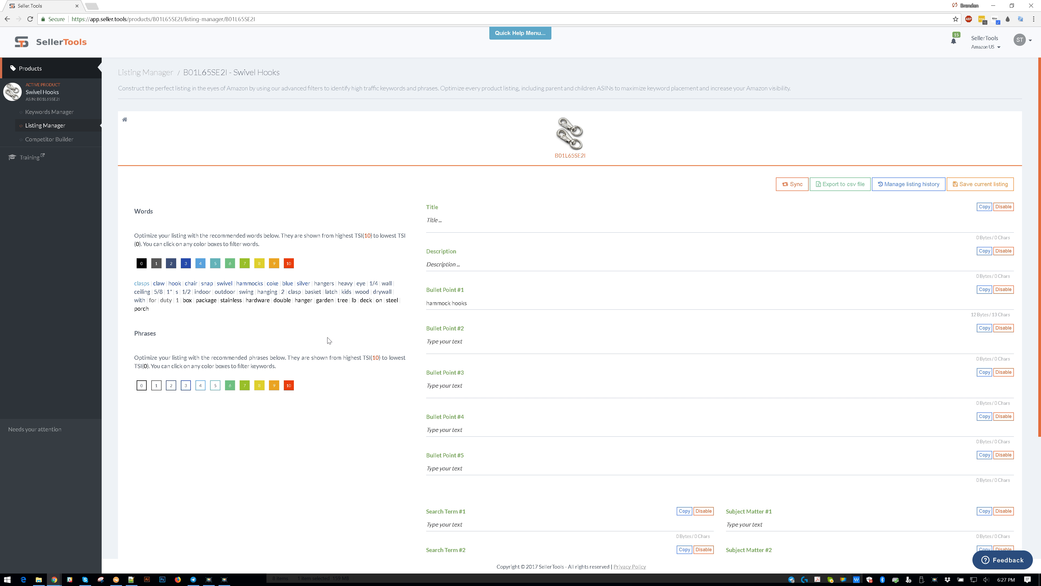
{"action": "mouse_move", "coordinate": [324, 302]}
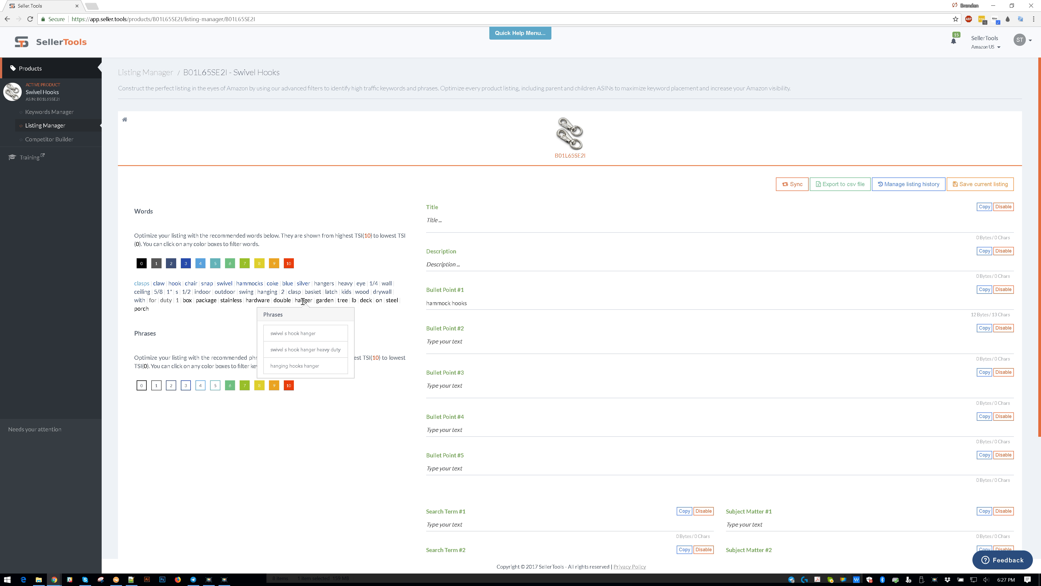
{"action": "mouse_move", "coordinate": [257, 284]}
{"action": "mouse_move", "coordinate": [225, 284]}
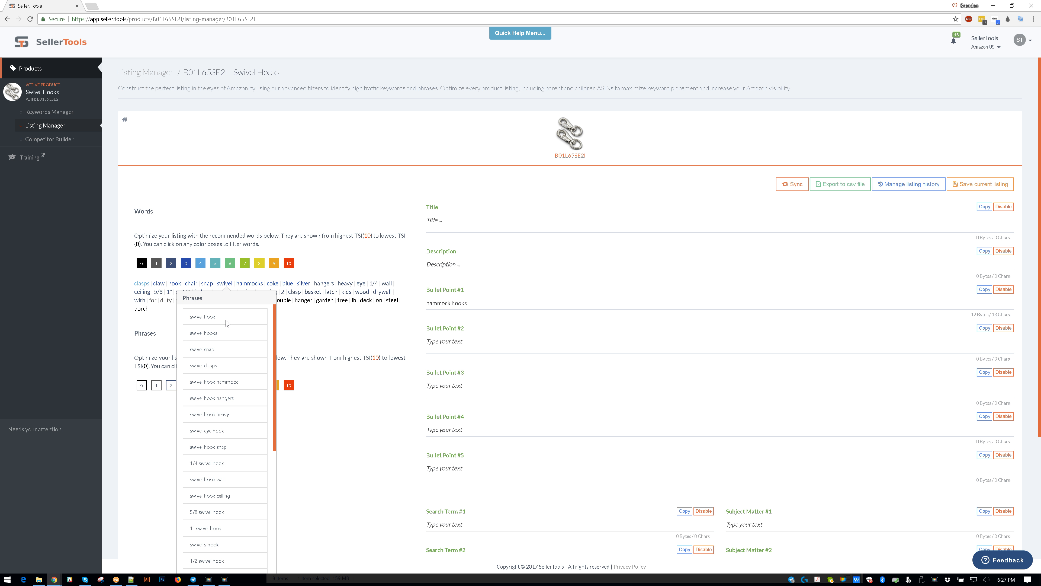
{"action": "scroll", "coordinate": [225, 324], "scroll_direction": "down", "scroll_amount": 6}
{"action": "scroll", "coordinate": [224, 324], "scroll_direction": "up", "scroll_amount": 6}
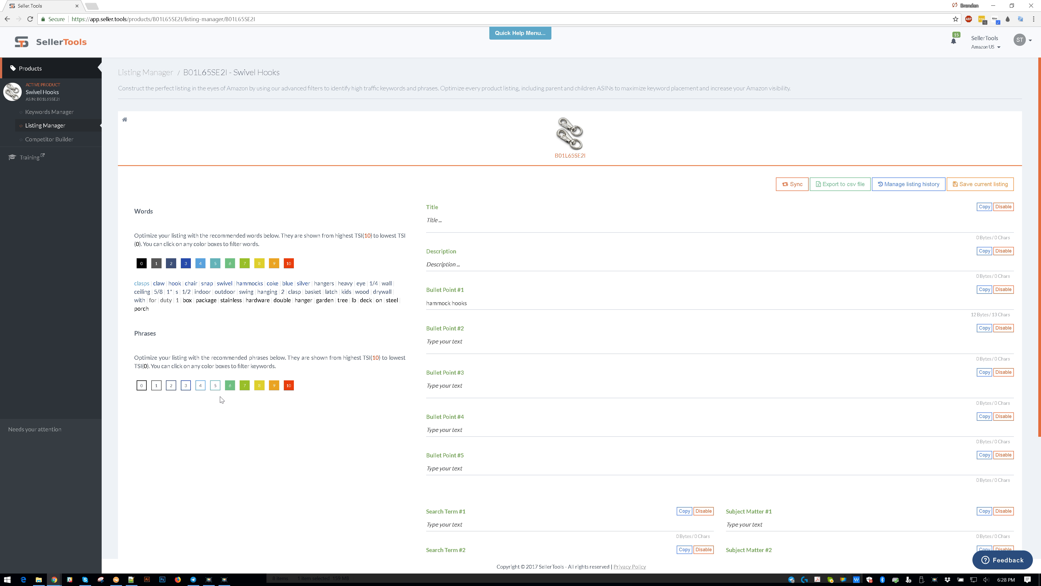
- Add TSI levels 5 down to 1 to the recommended phrases filter
{"action": "left_click", "coordinate": [214, 386]}
{"action": "left_click", "coordinate": [200, 385]}
{"action": "left_click", "coordinate": [186, 386]}
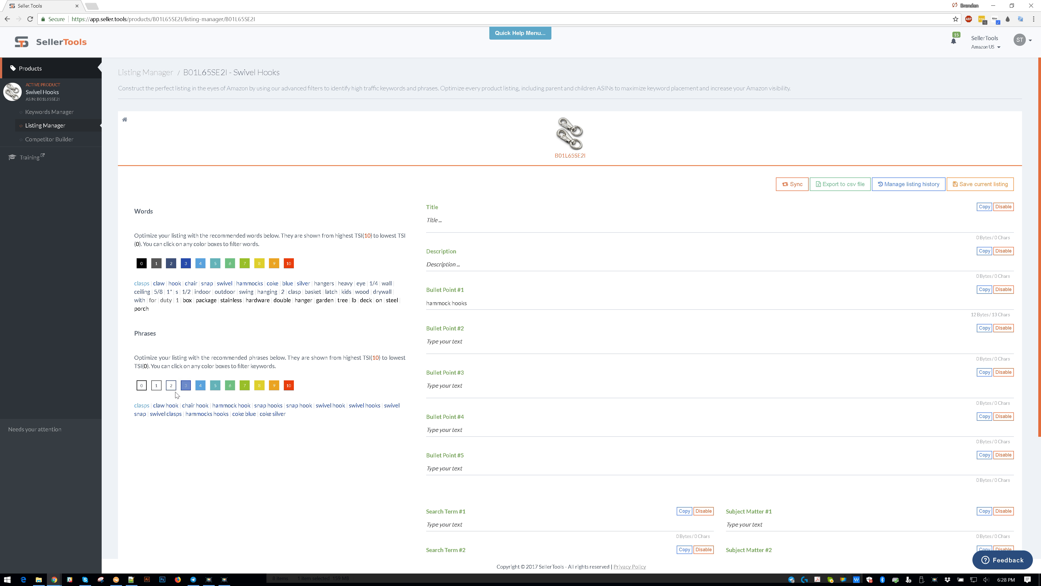
{"action": "left_click", "coordinate": [171, 386]}
{"action": "left_click", "coordinate": [157, 386]}
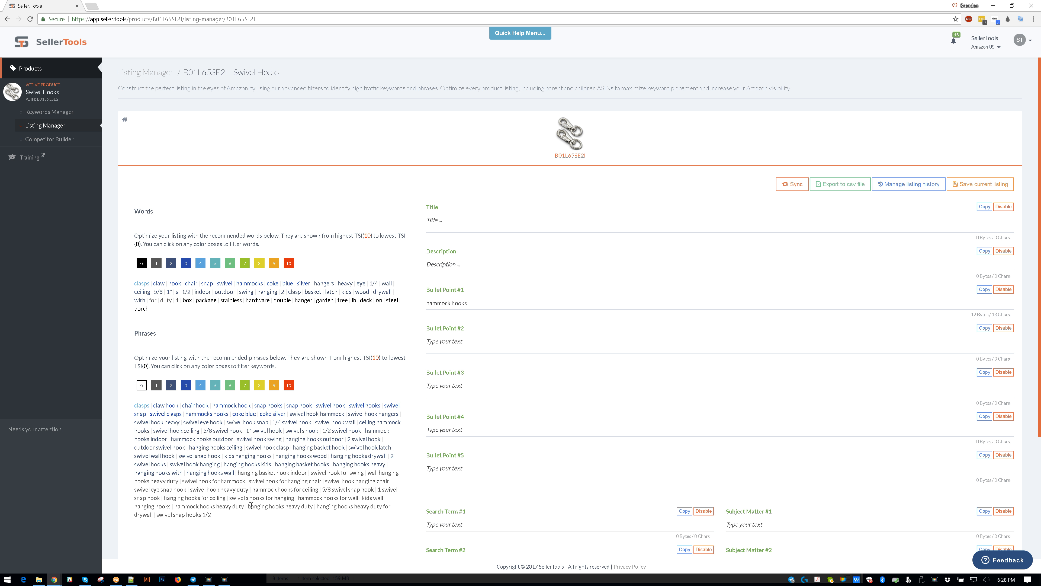
- Remove TSI levels 1 to 6 from the recommended phrases filter
{"action": "left_click", "coordinate": [156, 388]}
{"action": "left_click", "coordinate": [171, 388]}
{"action": "left_click", "coordinate": [186, 385]}
{"action": "left_click", "coordinate": [200, 386]}
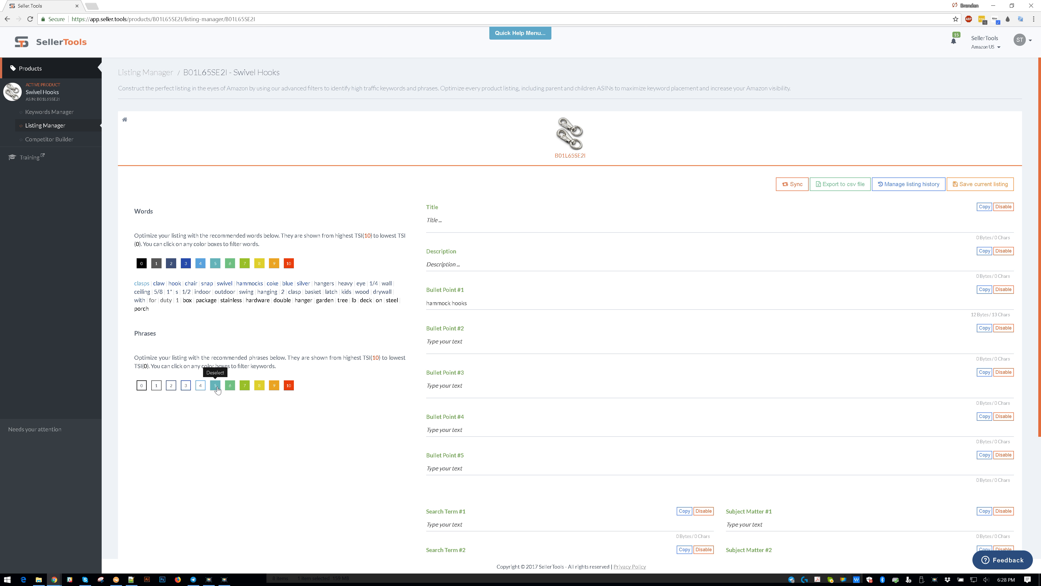
{"action": "left_click", "coordinate": [215, 386]}
{"action": "left_click", "coordinate": [230, 386]}
- Include TSI levels 0 to 6 in the recommended phrases filter so that phrases of every level are listed
{"action": "left_click", "coordinate": [141, 386]}
{"action": "left_click", "coordinate": [156, 385]}
{"action": "left_click", "coordinate": [171, 386]}
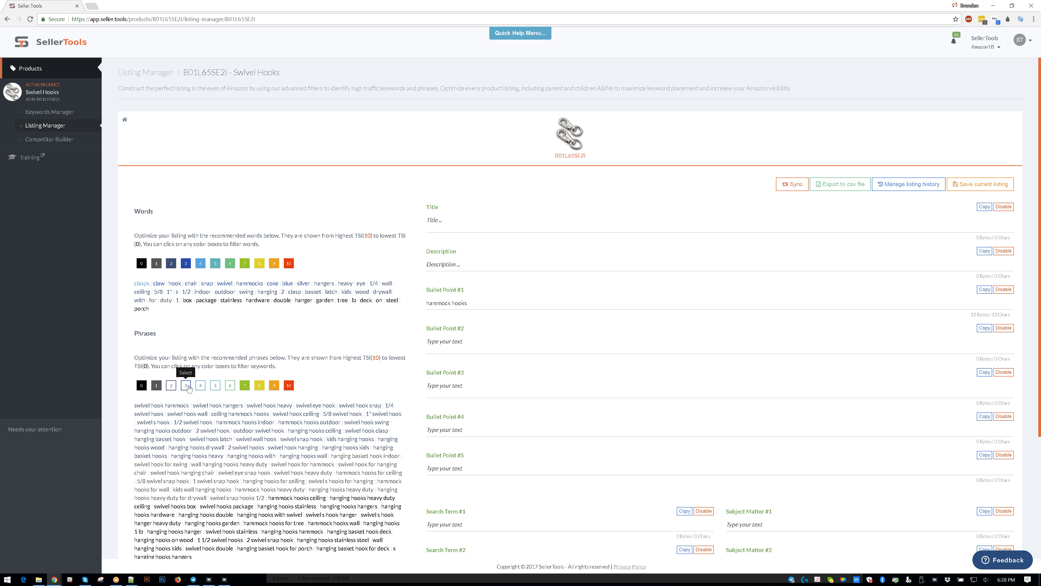
{"action": "left_click", "coordinate": [186, 385]}
{"action": "left_click", "coordinate": [200, 386]}
{"action": "left_click", "coordinate": [216, 385]}
{"action": "left_click", "coordinate": [230, 385]}
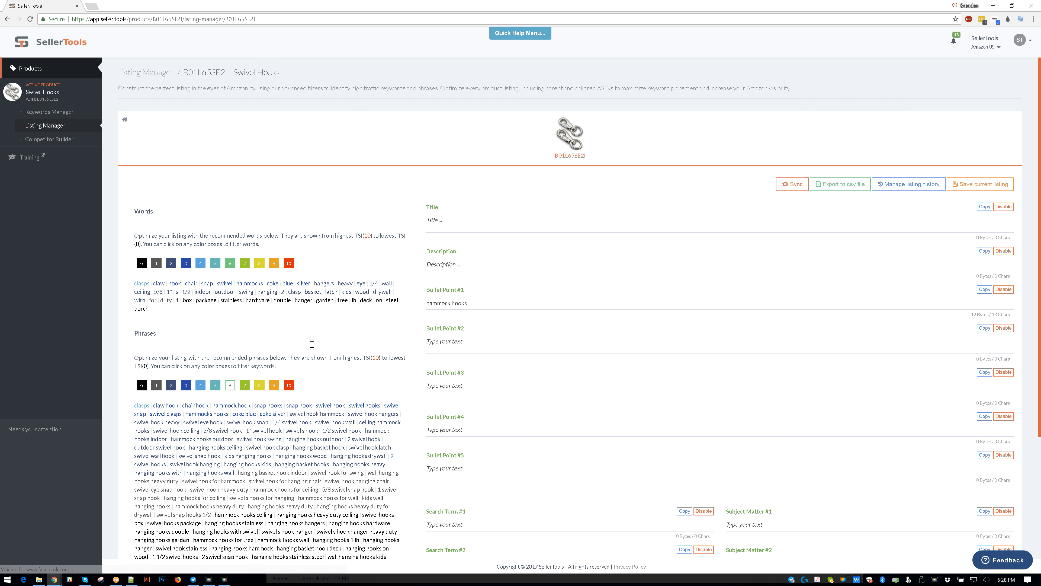
{"action": "scroll", "coordinate": [315, 346], "scroll_direction": "down", "scroll_amount": 4}
{"action": "scroll", "coordinate": [315, 348], "scroll_direction": "up", "scroll_amount": 3}
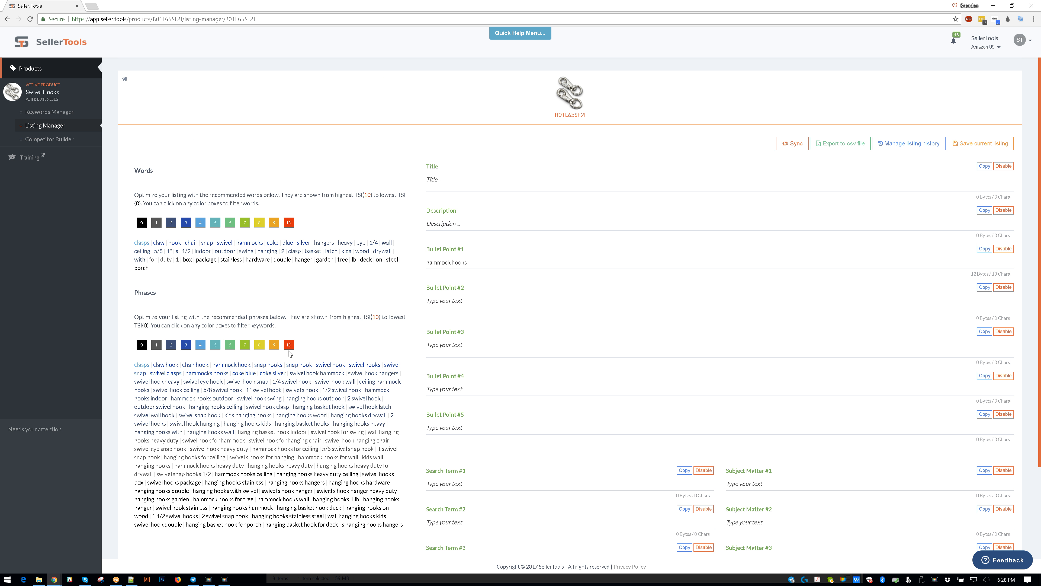
- Exclude TSI levels 0 to 3 from the recommended phrases, keeping levels 4 to 10
{"action": "left_click", "coordinate": [156, 345]}
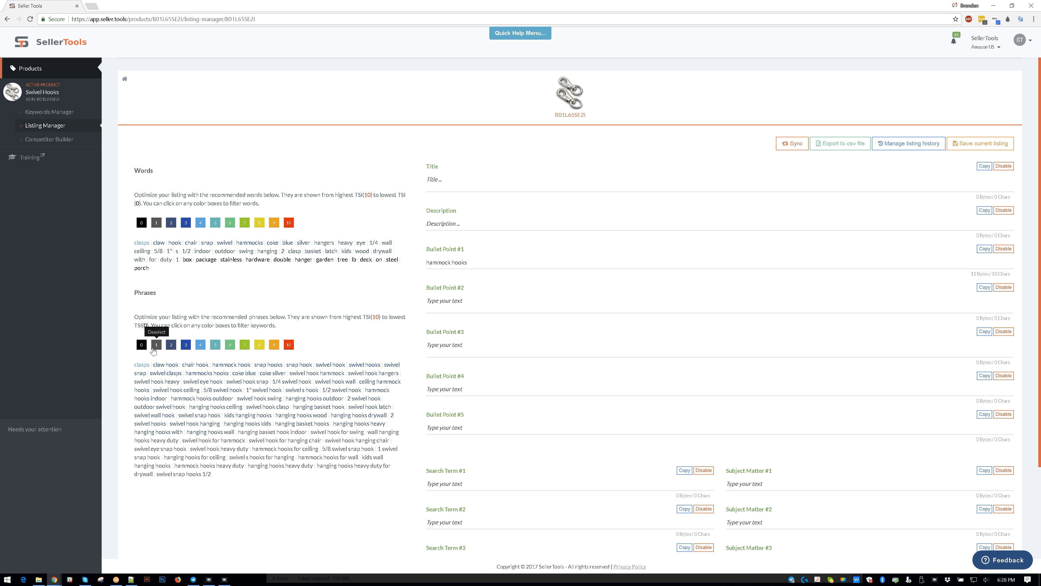
{"action": "left_click", "coordinate": [155, 345]}
{"action": "left_click", "coordinate": [171, 345]}
{"action": "left_click", "coordinate": [186, 346]}
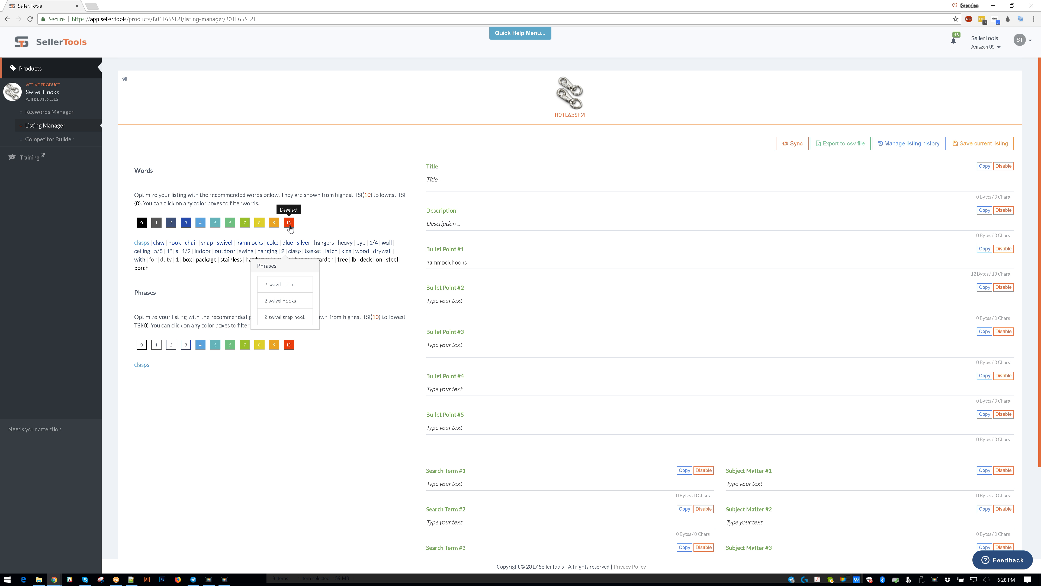
- Filter the recommended words to show only those with TSI level 4
{"action": "left_click", "coordinate": [142, 223]}
{"action": "left_click", "coordinate": [171, 223]}
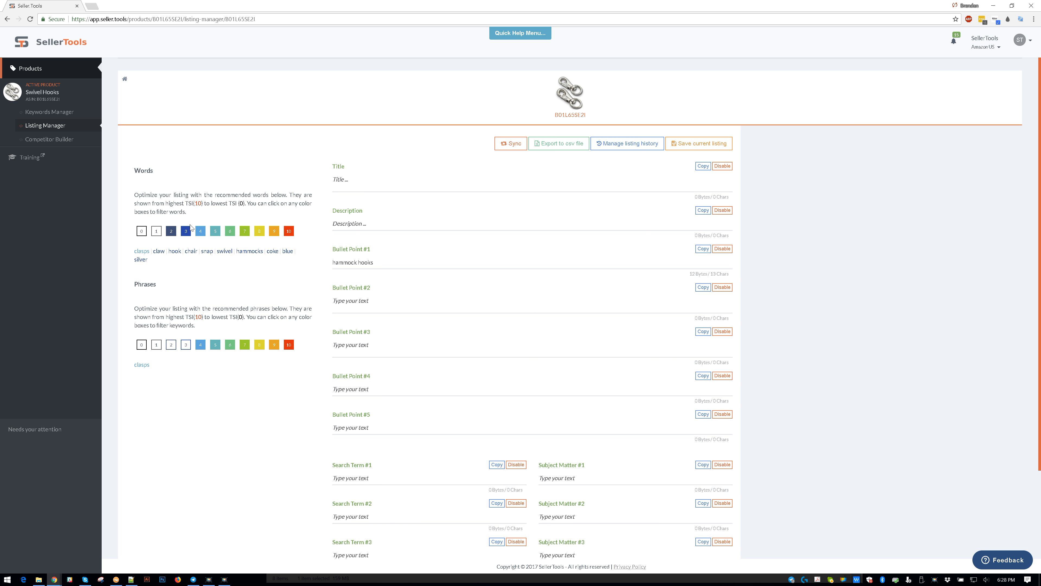
{"action": "left_click", "coordinate": [257, 235]}
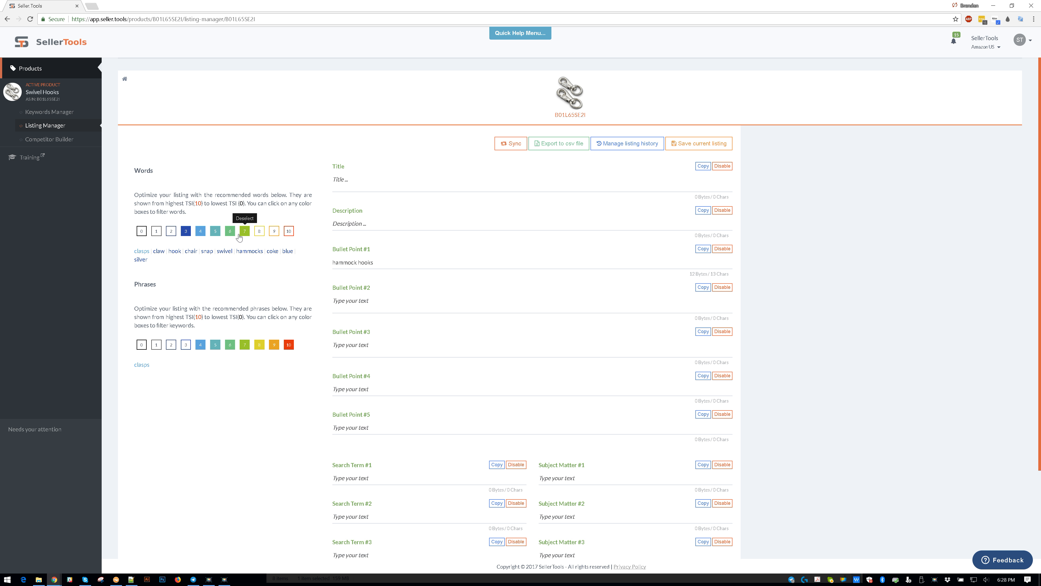
{"action": "left_click", "coordinate": [245, 233]}
{"action": "left_click", "coordinate": [230, 233]}
{"action": "left_click", "coordinate": [215, 234]}
{"action": "left_click", "coordinate": [201, 232]}
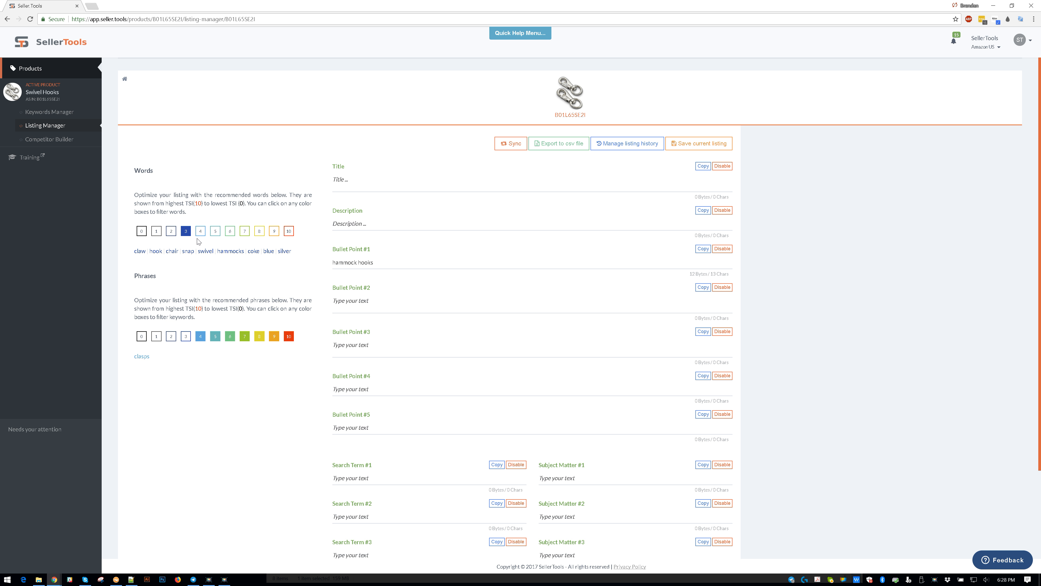
{"action": "left_click", "coordinate": [201, 233]}
{"action": "left_click", "coordinate": [186, 233]}
- Copy the recommended word "clasps" into the empty Title field of the listing
{"action": "left_click", "coordinate": [142, 251]}
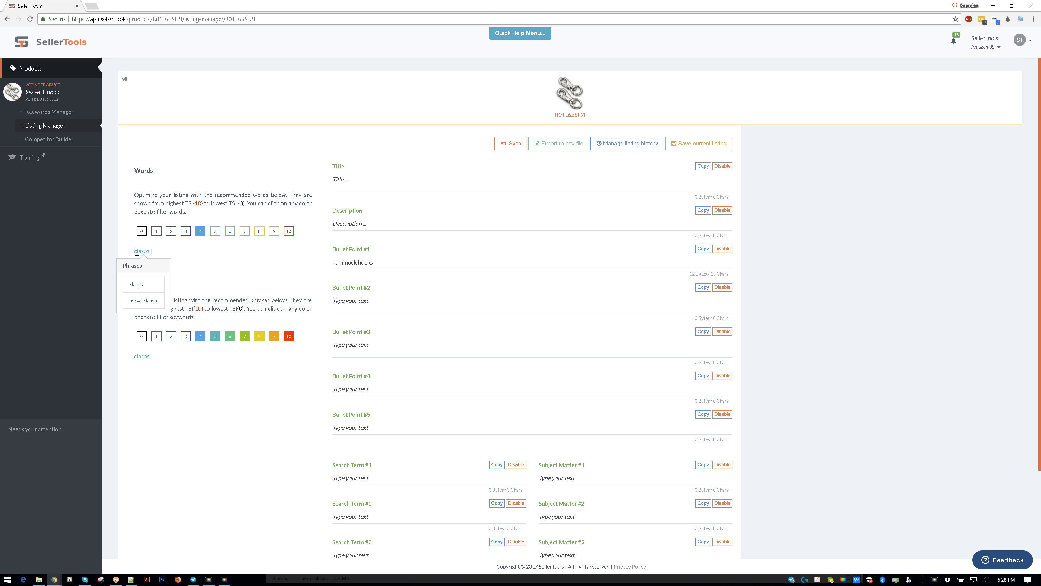
{"action": "left_click", "coordinate": [410, 176]}
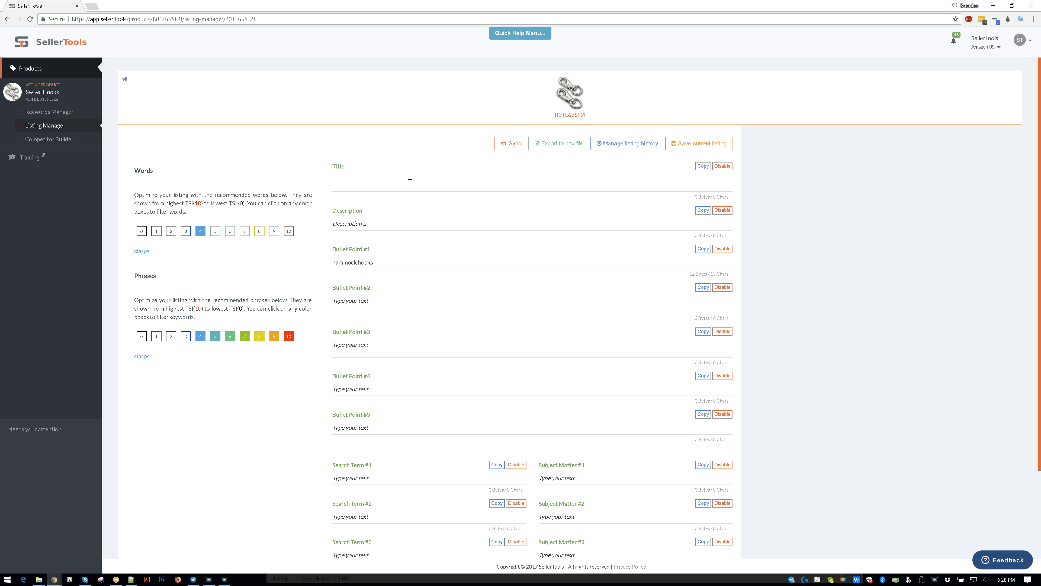
{"action": "type", "text": "clasps"}
{"action": "left_click", "coordinate": [240, 265]}
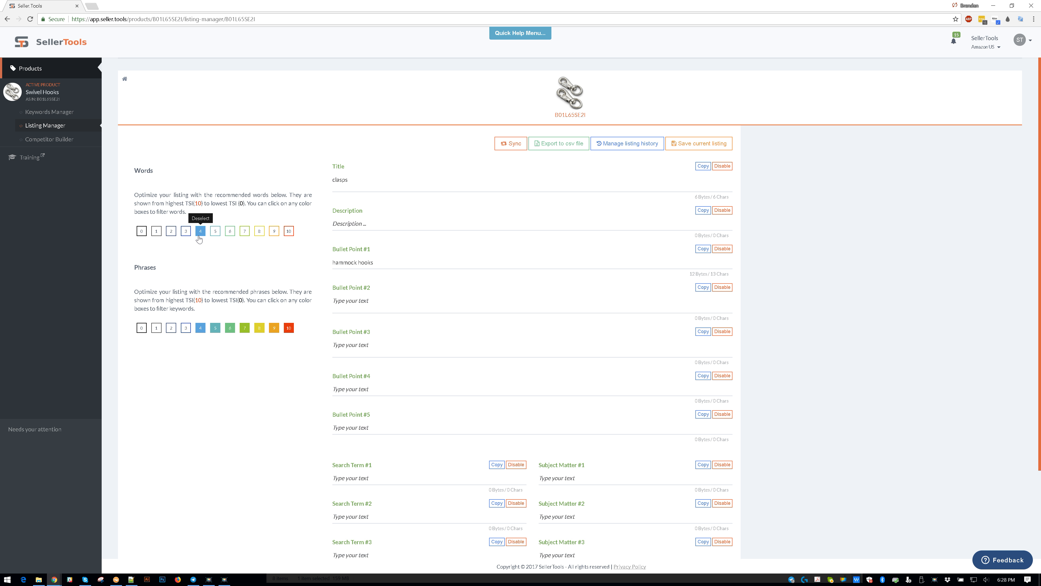
- Switch the recommended words filter to TSI level 3 only and add "claw" before "clasps" in the Title
{"action": "left_click", "coordinate": [186, 231]}
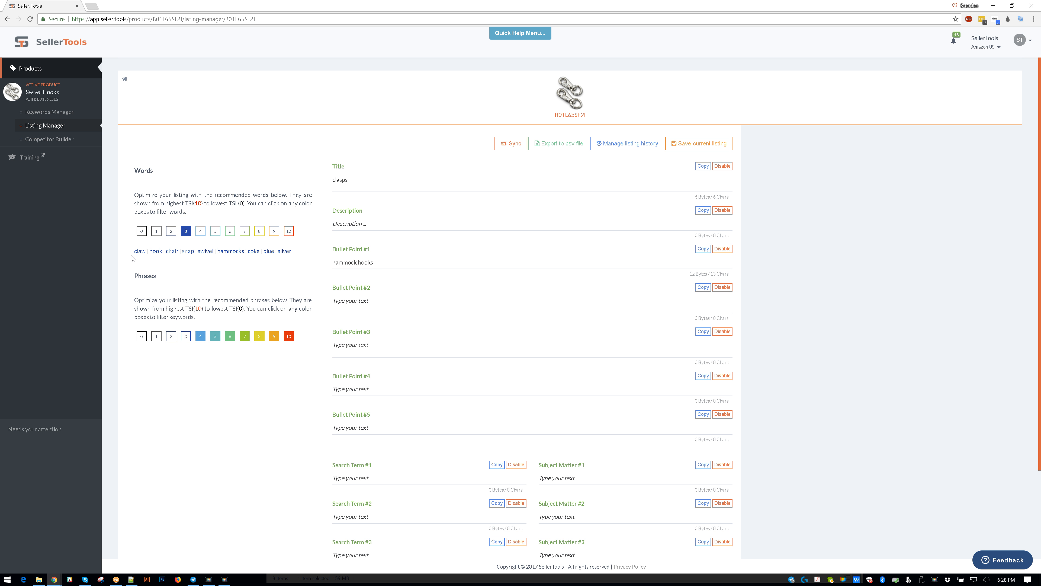
{"action": "double_click", "coordinate": [145, 253]}
{"action": "left_click_drag", "start_coordinate": [145, 257], "coordinate": [142, 253]}
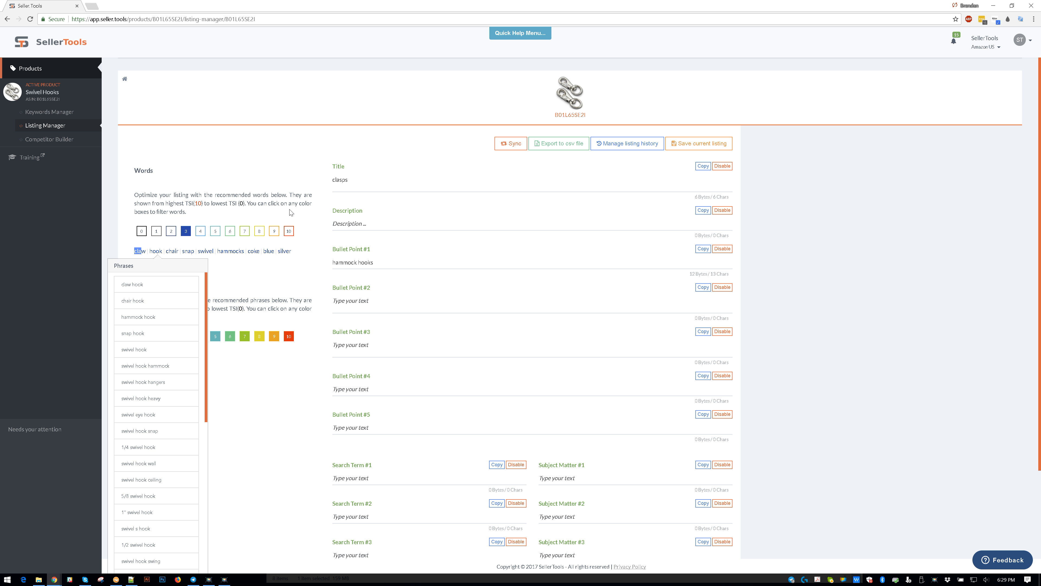
{"action": "left_click", "coordinate": [373, 181]}
{"action": "type", "text": "claw"}
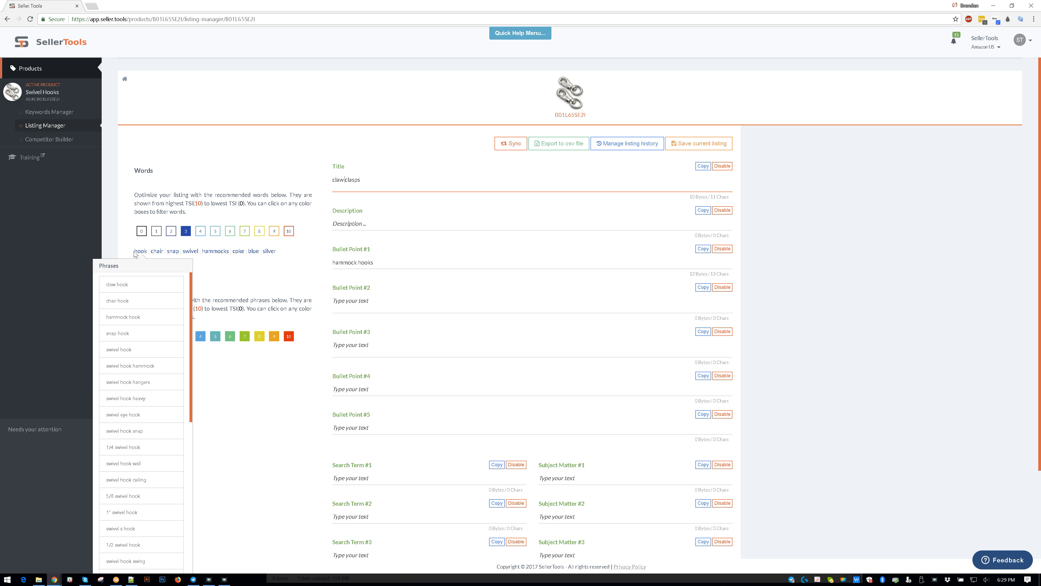
{"action": "left_click", "coordinate": [282, 291]}
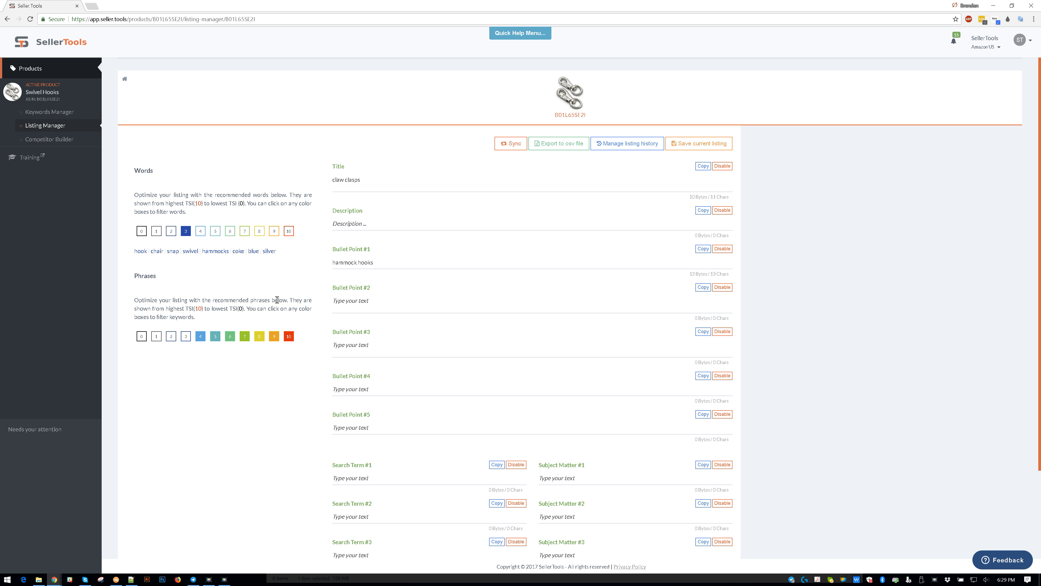
- Delete the recommended word "silver" to the archive together with its phrase "coke silver"
{"action": "mouse_move", "coordinate": [270, 253]}
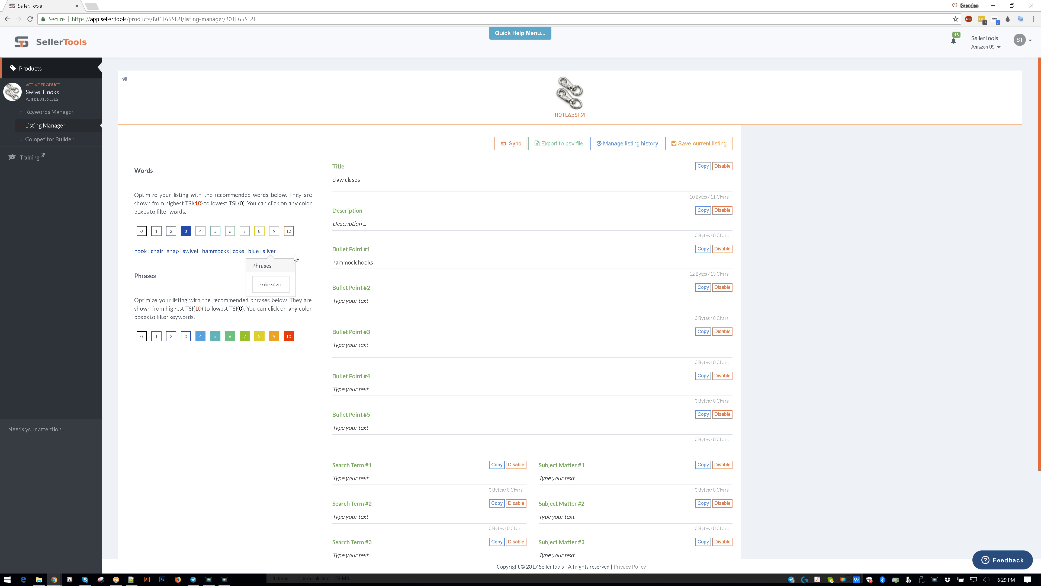
{"action": "right_click", "coordinate": [269, 251]}
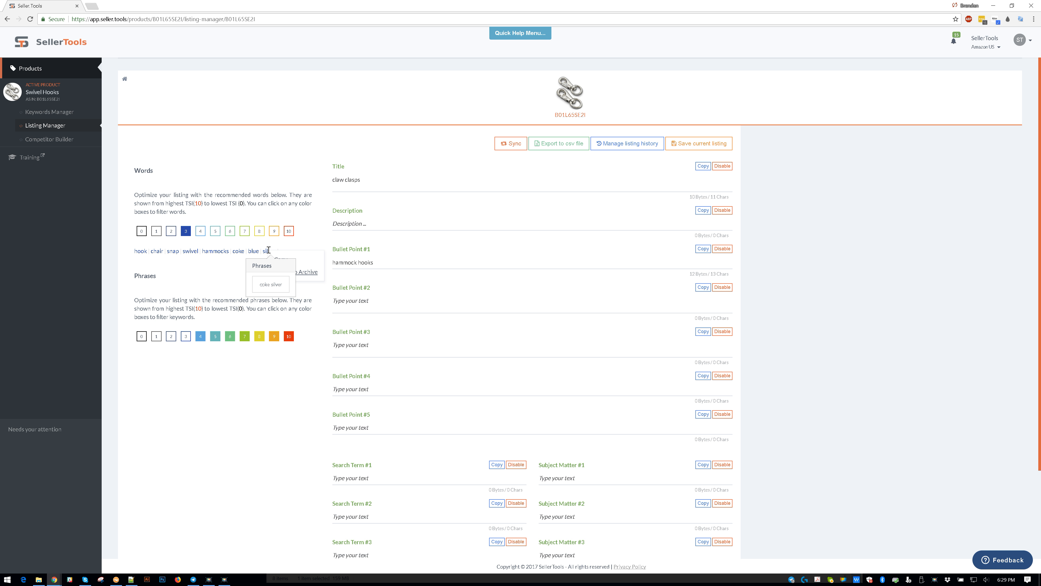
{"action": "left_click", "coordinate": [295, 272]}
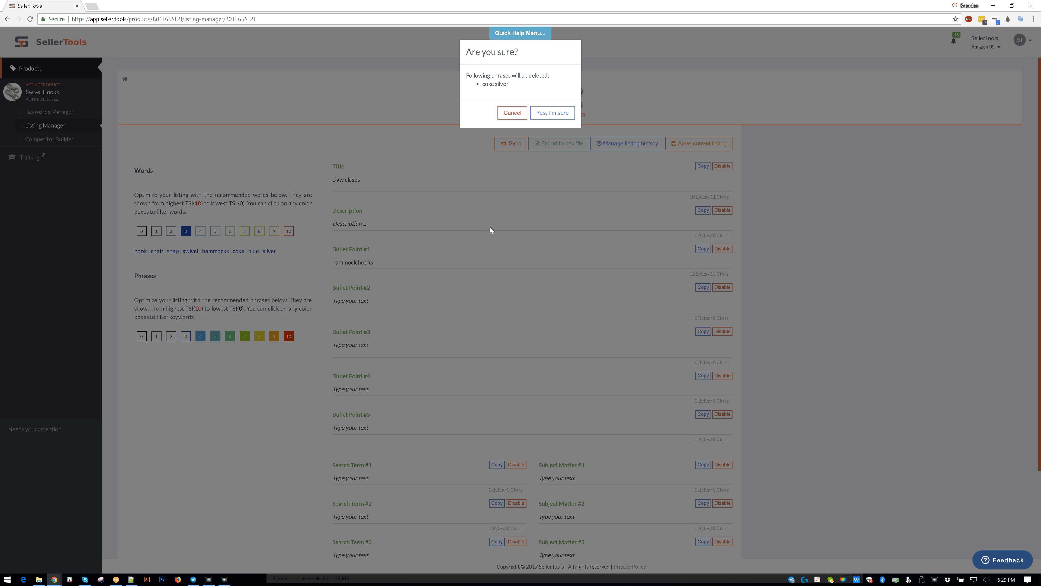
{"action": "left_click", "coordinate": [553, 113]}
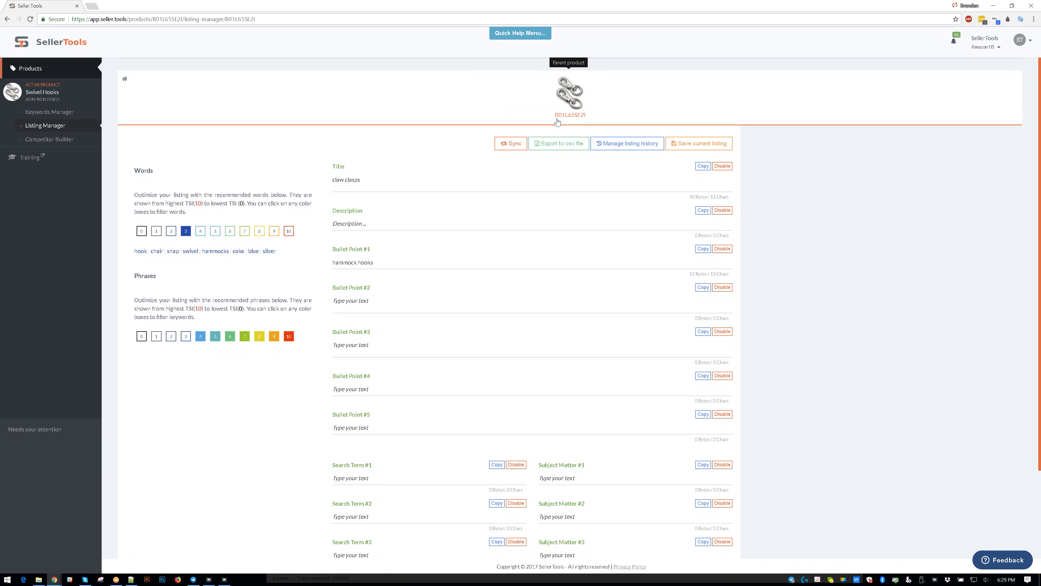
- Delete the recommended word "blue" to the archive together with its phrase "coke blue"
{"action": "mouse_move", "coordinate": [270, 253]}
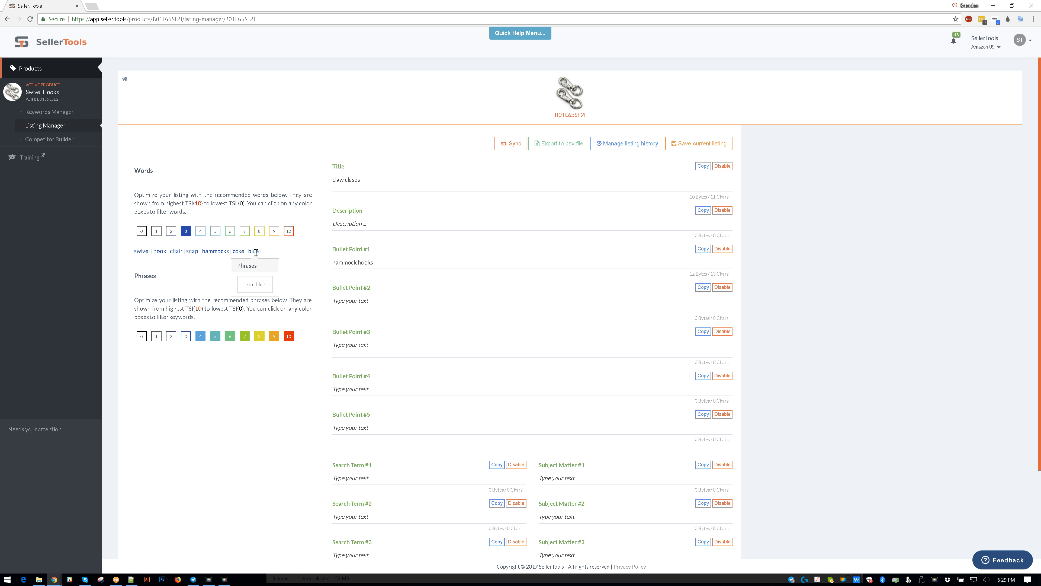
{"action": "left_click", "coordinate": [301, 277]}
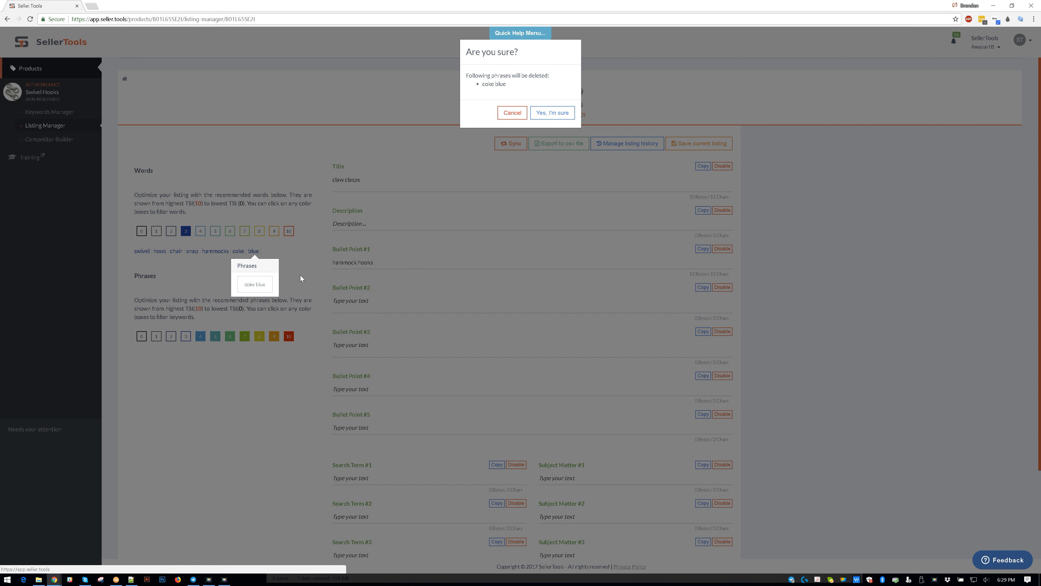
{"action": "left_click", "coordinate": [552, 112]}
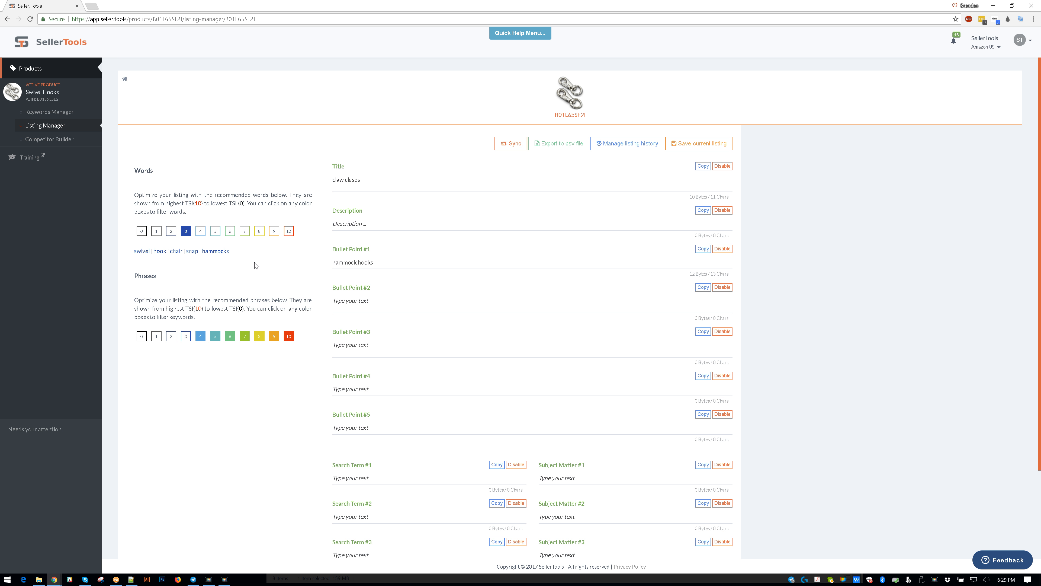
- Include TSI level 2 in the recommended words filter alongside level 3
{"action": "left_click", "coordinate": [171, 231]}
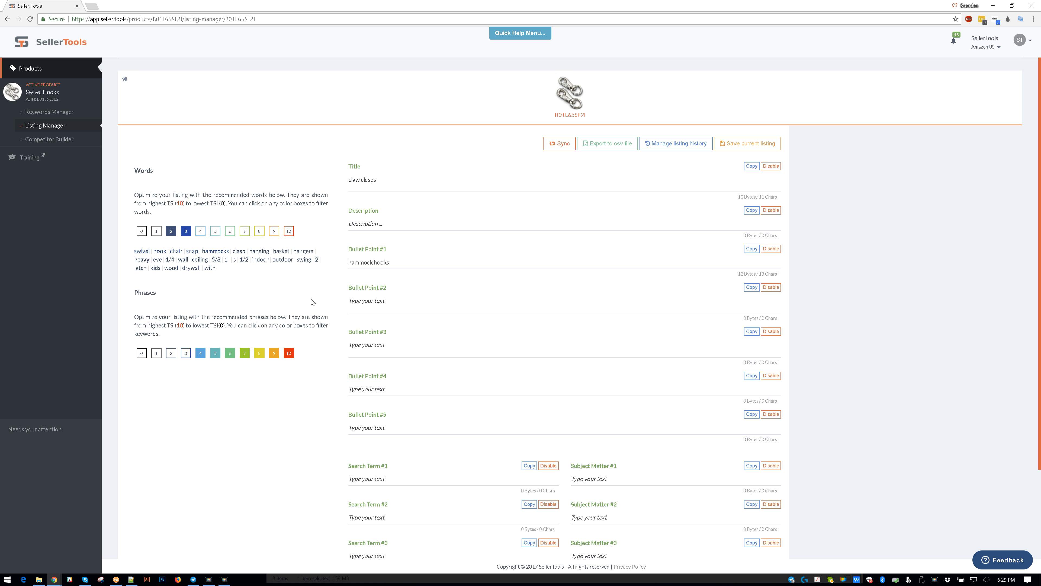
{"action": "scroll", "coordinate": [312, 302], "scroll_direction": "down", "scroll_amount": 4}
{"action": "scroll", "coordinate": [318, 302], "scroll_direction": "up", "scroll_amount": 6}
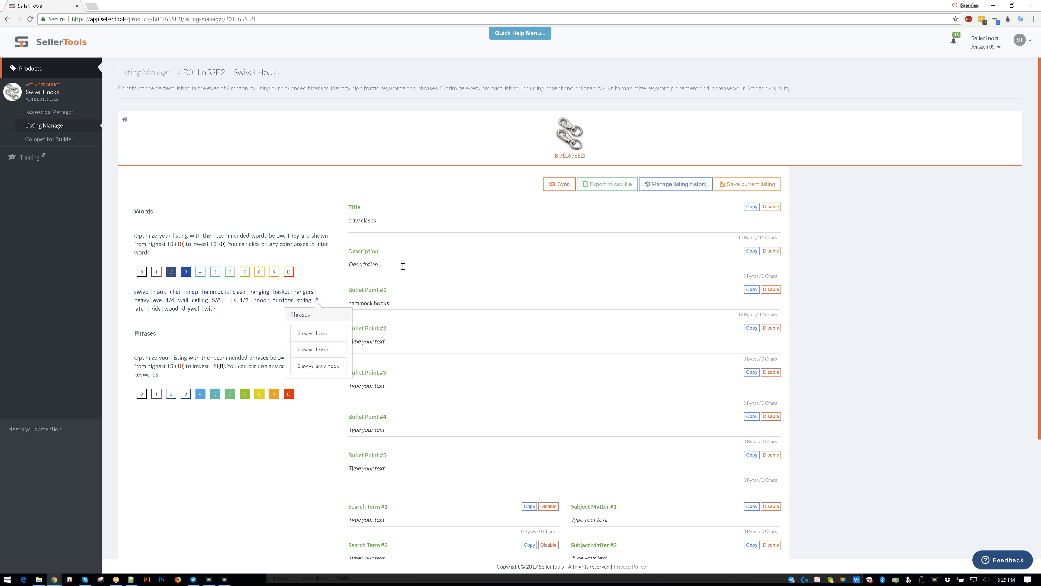
- Clear the Title and Bullet Point #1 fields and sync the listing fields from Amazon
{"action": "key", "text": "ctrl+a"}
{"action": "key", "text": "BackSpace"}
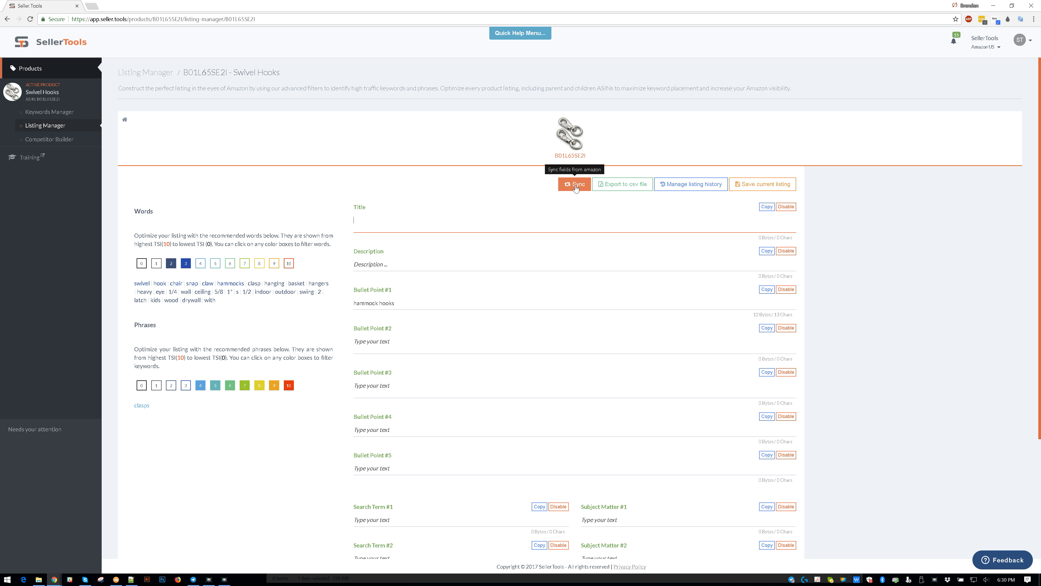
{"action": "left_click", "coordinate": [434, 293]}
{"action": "key", "text": "ctrl+a"}
{"action": "key", "text": "BackSpace"}
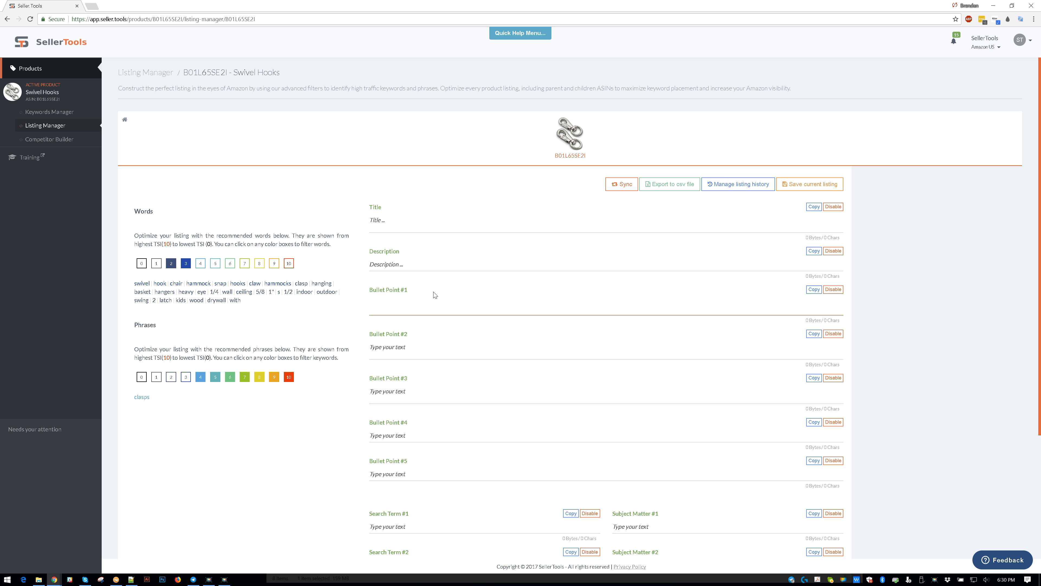
{"action": "left_click", "coordinate": [622, 184]}
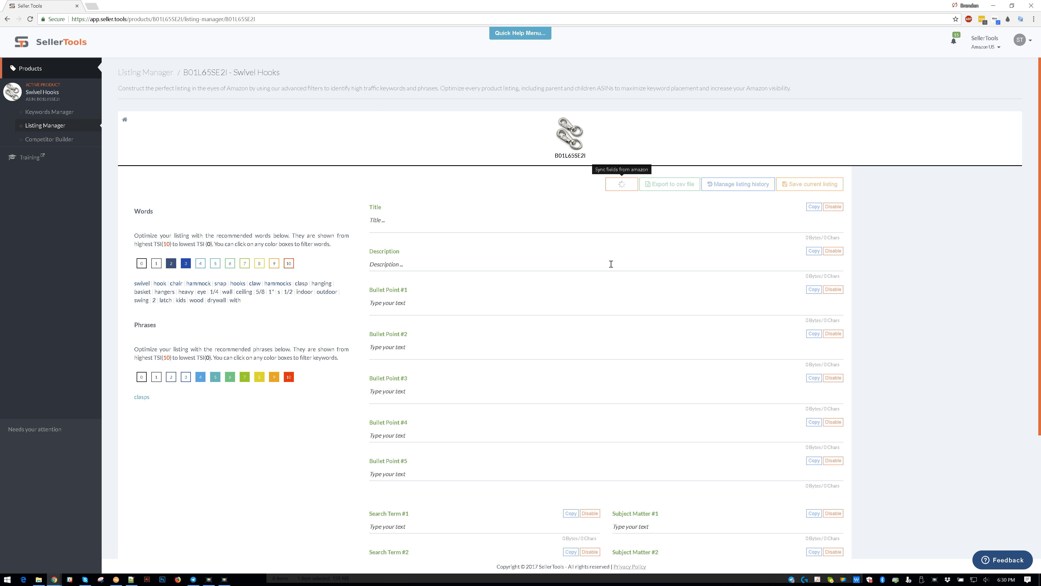
- Examine the synced title, bullet points and search terms, including the length limits on Search Term #1 and #2
{"action": "scroll", "coordinate": [606, 257], "scroll_direction": "down", "scroll_amount": 2}
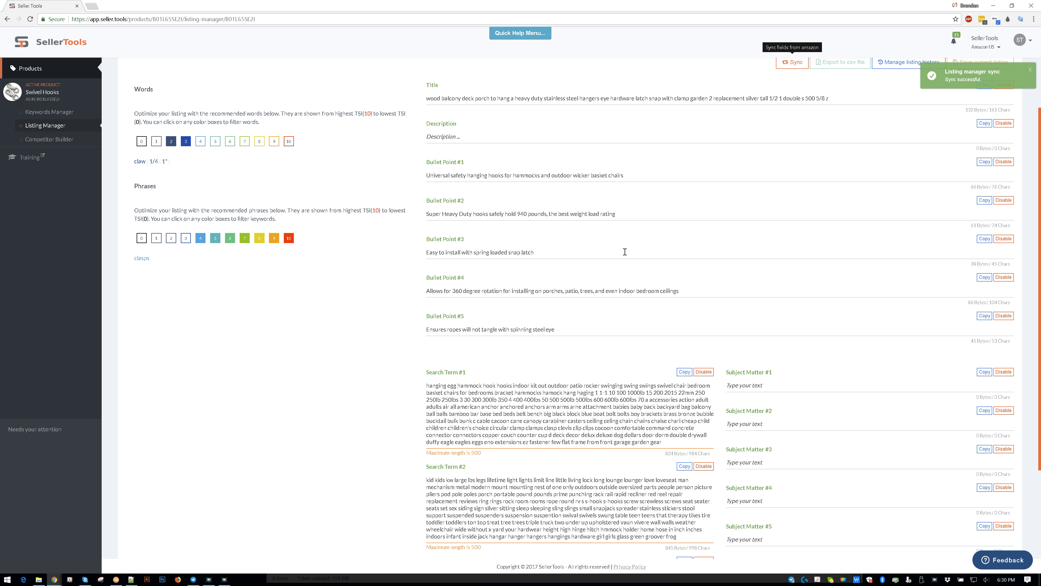
{"action": "scroll", "coordinate": [658, 194], "scroll_direction": "up", "scroll_amount": 2}
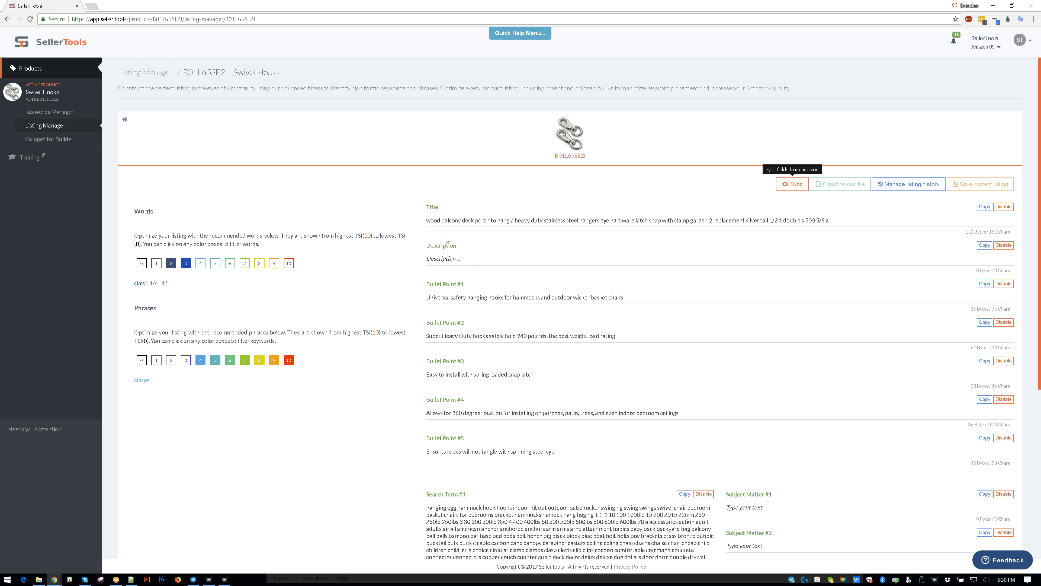
{"action": "scroll", "coordinate": [510, 435], "scroll_direction": "down", "scroll_amount": 4}
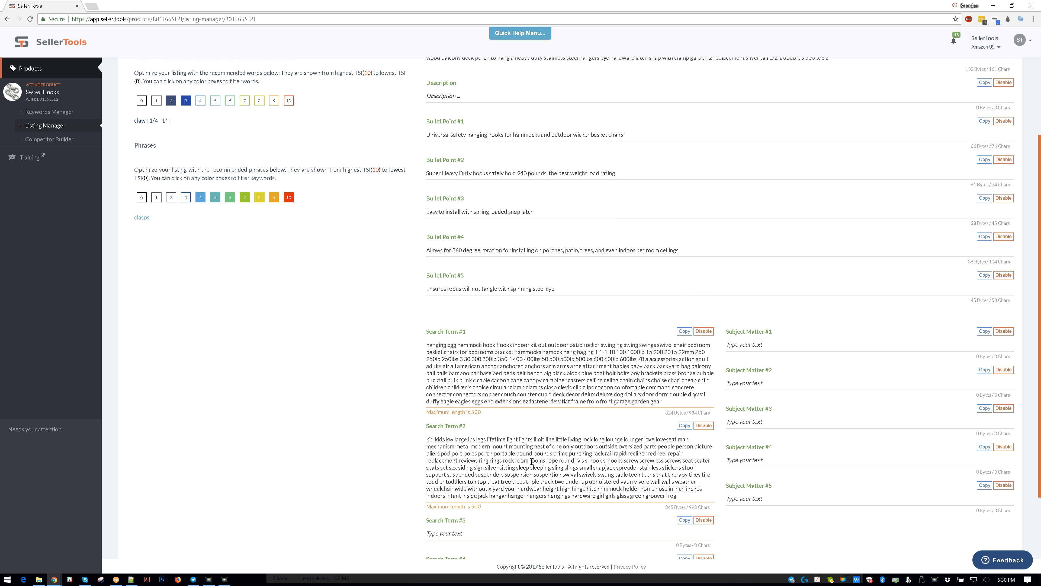
{"action": "scroll", "coordinate": [532, 461], "scroll_direction": "down", "scroll_amount": 3}
{"action": "scroll", "coordinate": [447, 322], "scroll_direction": "up", "scroll_amount": 9}
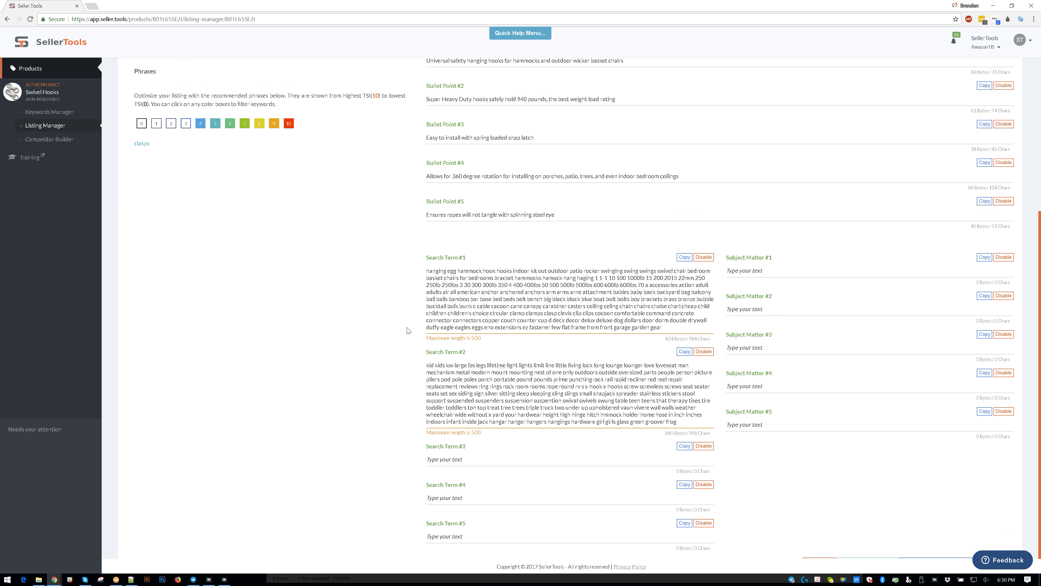
{"action": "scroll", "coordinate": [584, 294], "scroll_direction": "down", "scroll_amount": 7}
{"action": "scroll", "coordinate": [585, 295], "scroll_direction": "down", "scroll_amount": 2}
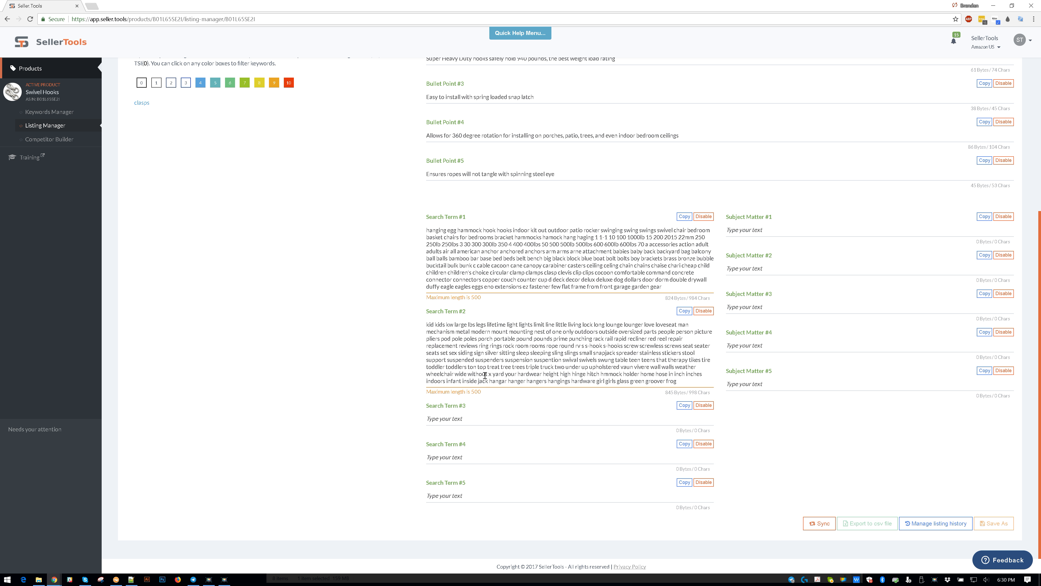
{"action": "left_click_drag", "start_coordinate": [483, 299], "coordinate": [462, 298]}
{"action": "left_click", "coordinate": [469, 306]}
{"action": "scroll", "coordinate": [172, 431], "scroll_direction": "up", "scroll_amount": 7}
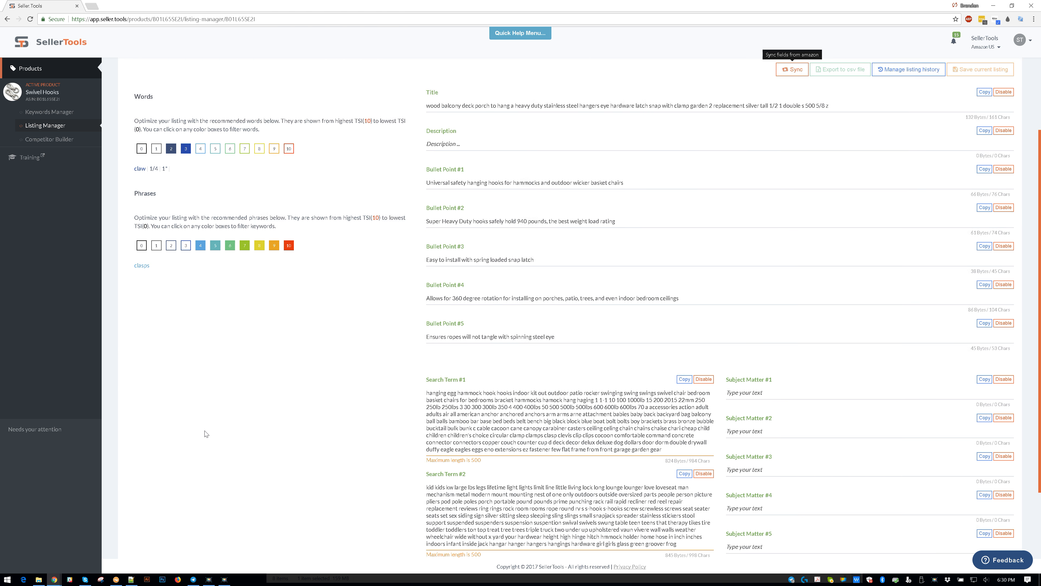
{"action": "scroll", "coordinate": [215, 434], "scroll_direction": "up", "scroll_amount": 3}
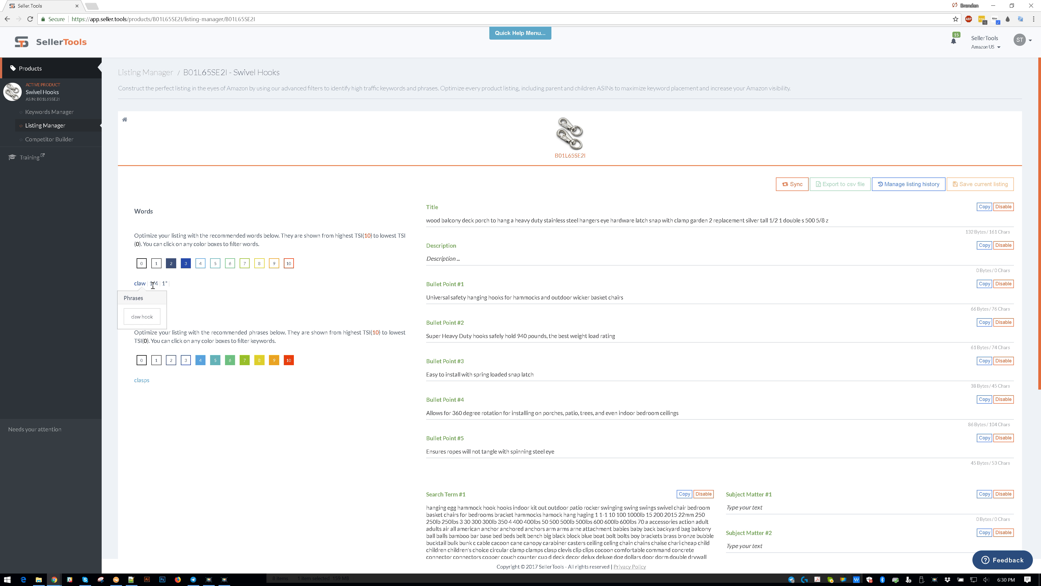
- Fill the Description with the remaining recommended words as "claw 1/4 1" 1""
{"action": "left_click", "coordinate": [467, 256]}
{"action": "type", "text": "claw 1/4 1\""}
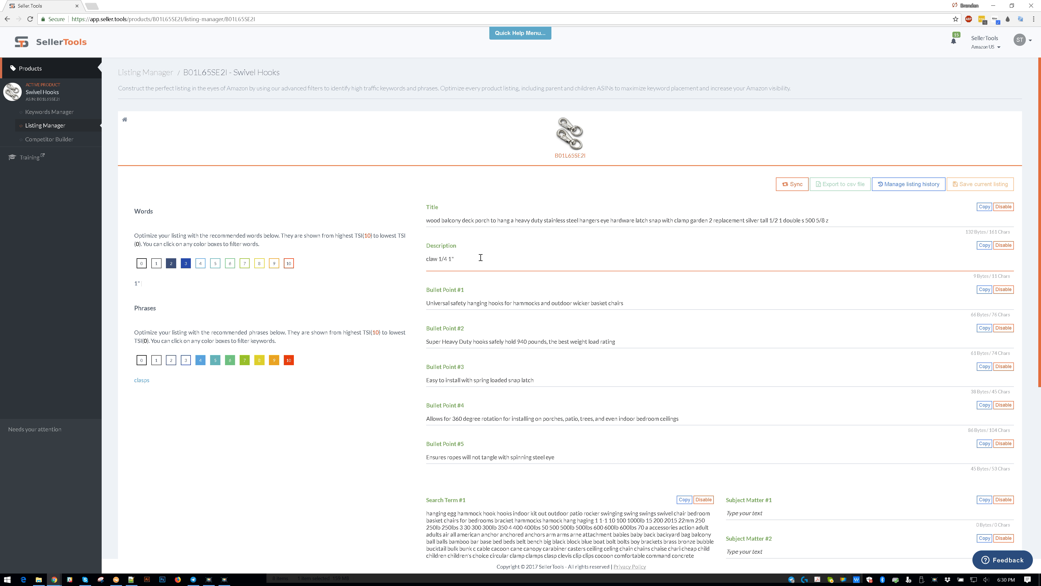
{"action": "left_click", "coordinate": [479, 292]}
{"action": "left_click_drag", "start_coordinate": [134, 283], "coordinate": [140, 282]}
{"action": "left_click", "coordinate": [476, 303]}
{"action": "left_click", "coordinate": [492, 262]}
{"action": "left_click", "coordinate": [296, 293]}
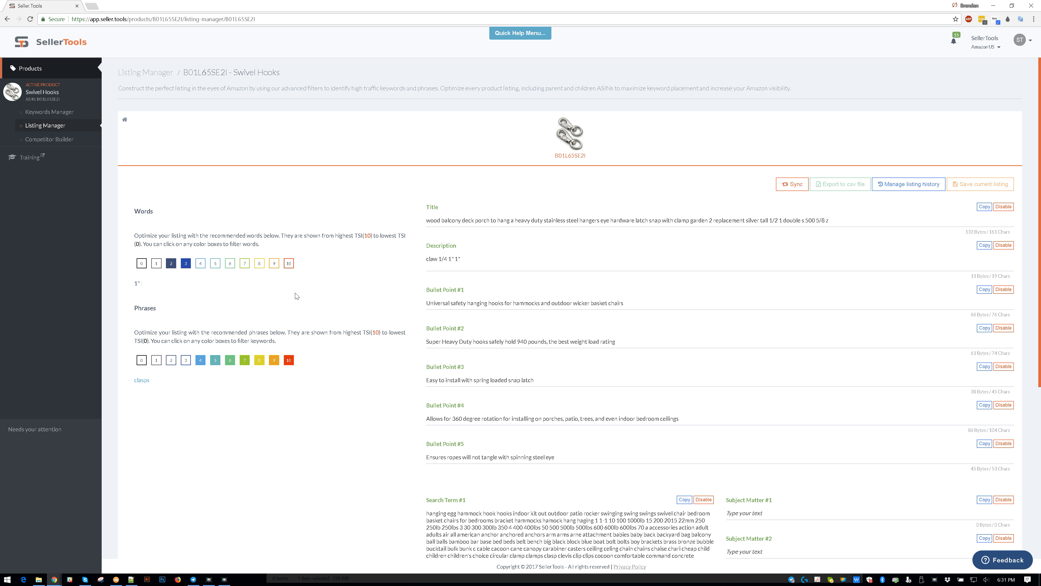
- Move the excess keywords of Search Term #1, from "bench" through "garden gear", into the empty Search Term #3
{"action": "mouse_move", "coordinate": [137, 281]}
{"action": "scroll", "coordinate": [372, 290], "scroll_direction": "down", "scroll_amount": 3}
{"action": "scroll", "coordinate": [372, 290], "scroll_direction": "up", "scroll_amount": 3}
{"action": "scroll", "coordinate": [682, 379], "scroll_direction": "down", "scroll_amount": 6}
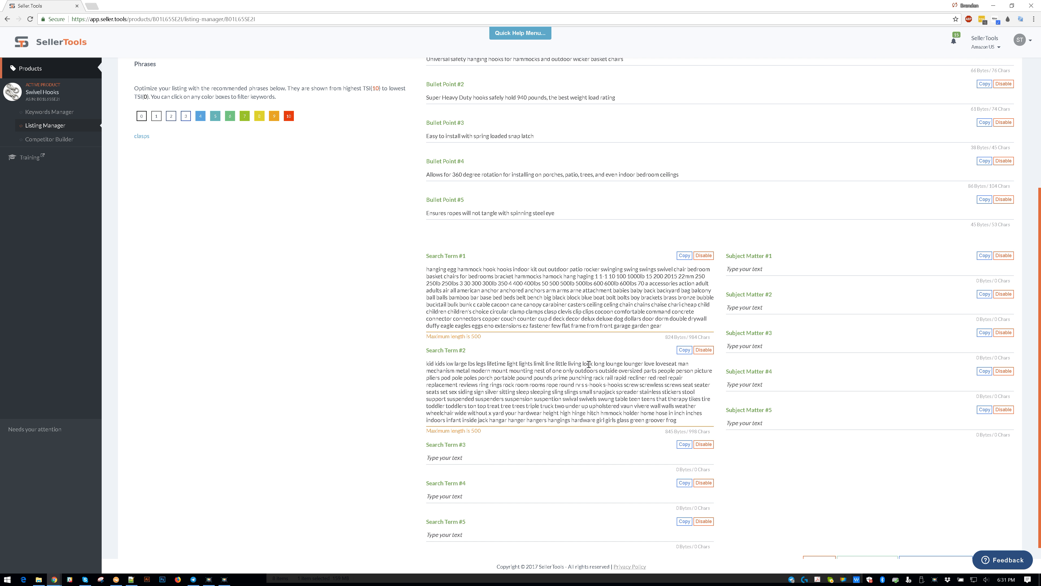
{"action": "left_click_drag", "start_coordinate": [528, 297], "coordinate": [723, 333]}
{"action": "key", "text": "ctrl+c"}
{"action": "key", "text": "BackSpace"}
{"action": "left_click", "coordinate": [473, 431]}
{"action": "key", "text": "ctrl+v"}
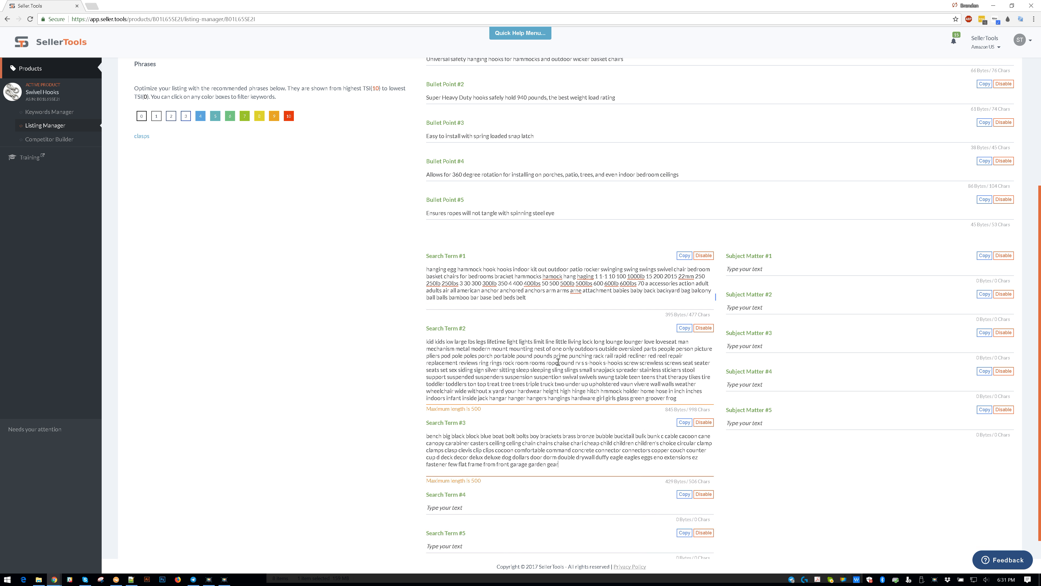
- Move the end of Search Term #2, from "g sleep sleeping" through "groover frog", into the empty Search Term #4
{"action": "left_click_drag", "start_coordinate": [513, 370], "coordinate": [678, 400]}
{"action": "key", "text": "ctrl+x"}
{"action": "scroll", "coordinate": [573, 394], "scroll_direction": "down", "scroll_amount": 1}
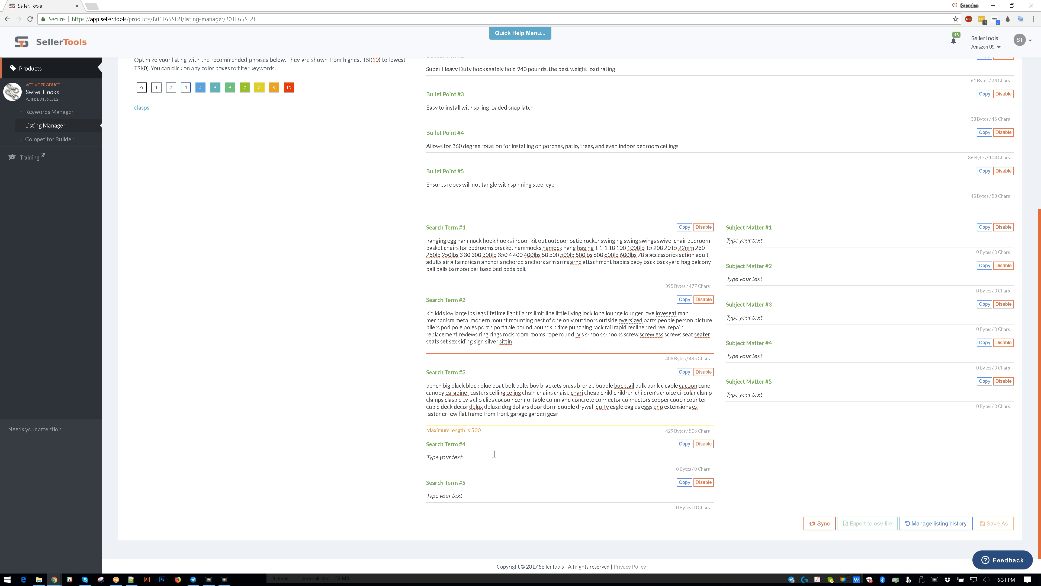
{"action": "left_click", "coordinate": [492, 455]}
{"action": "key", "text": "ctrl+v"}
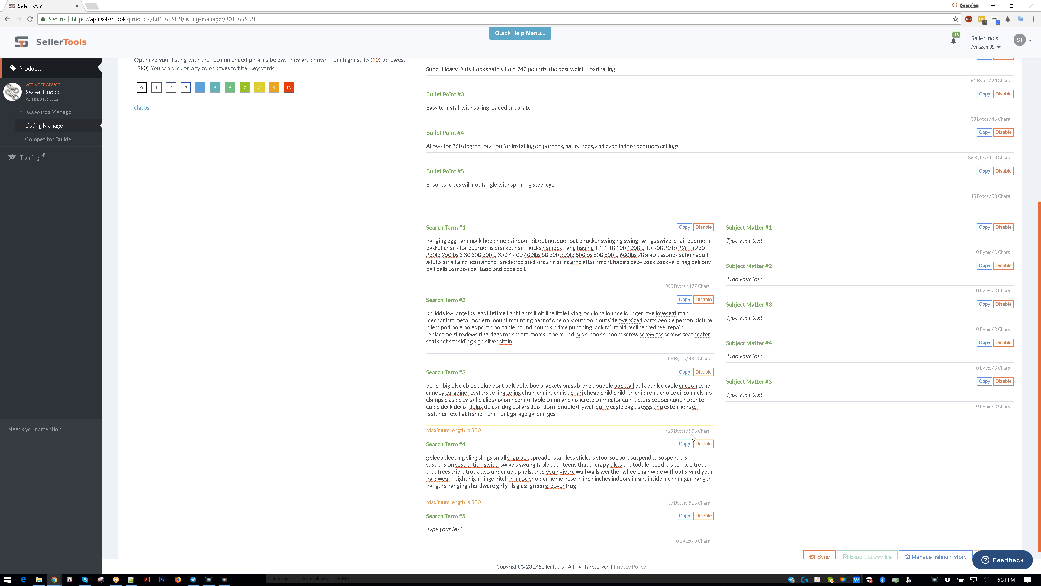
- Move the trailing text "irls glass green groover frog" from Search Term #4 into Search Term #5
{"action": "left_click_drag", "start_coordinate": [577, 486], "coordinate": [512, 486]}
{"action": "key", "text": "ctrl+x"}
{"action": "left_click", "coordinate": [512, 529]}
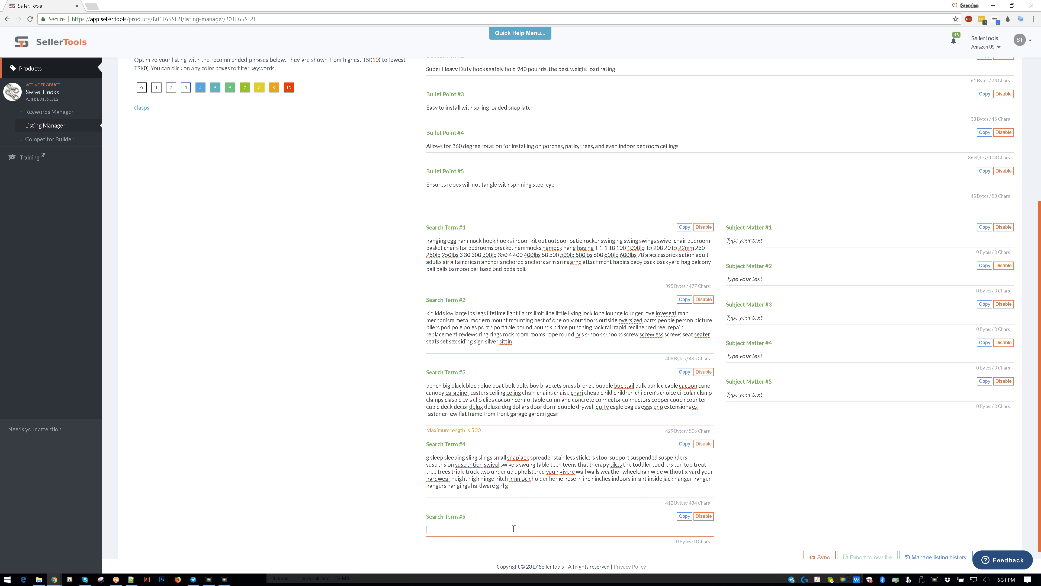
{"action": "key", "text": "ctrl+v"}
{"action": "left_click", "coordinate": [778, 484]}
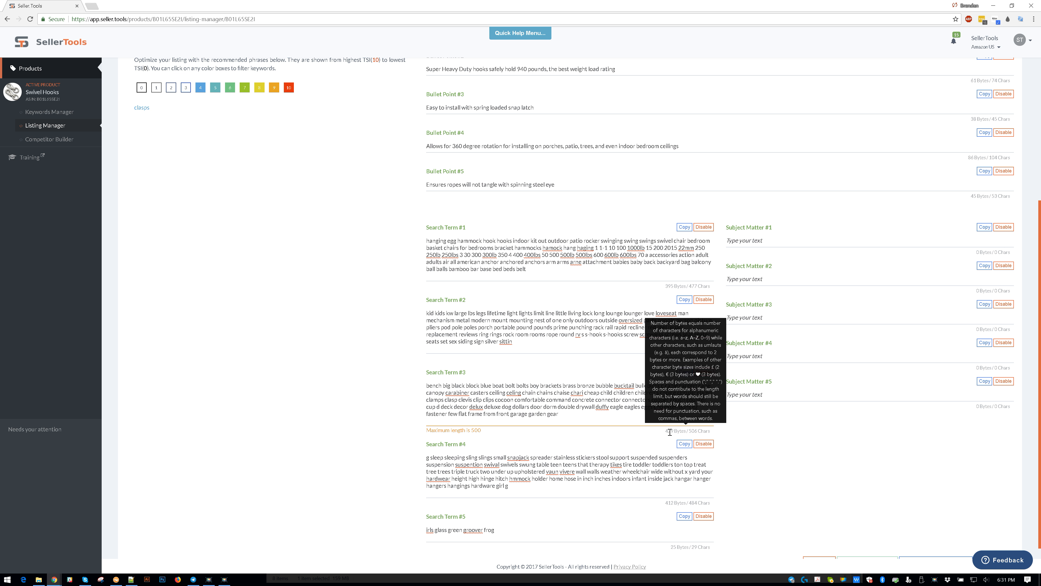
- Move "front garage garden gear" from the over-long Search Term #3 to the end of Search Term #5
{"action": "left_click_drag", "start_coordinate": [675, 431], "coordinate": [690, 433]}
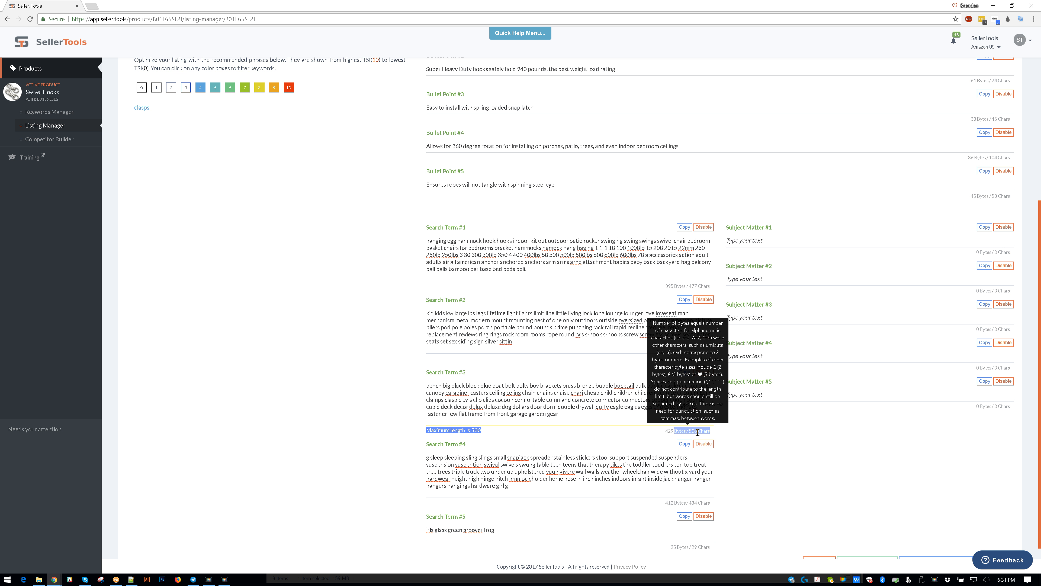
{"action": "left_click", "coordinate": [698, 432]}
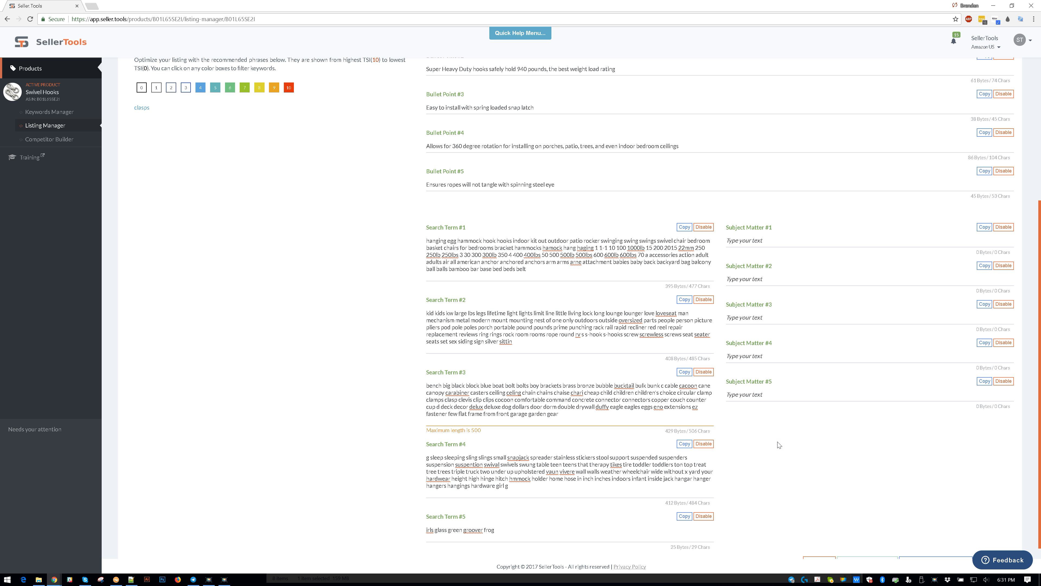
{"action": "scroll", "coordinate": [800, 410], "scroll_direction": "up", "scroll_amount": 6}
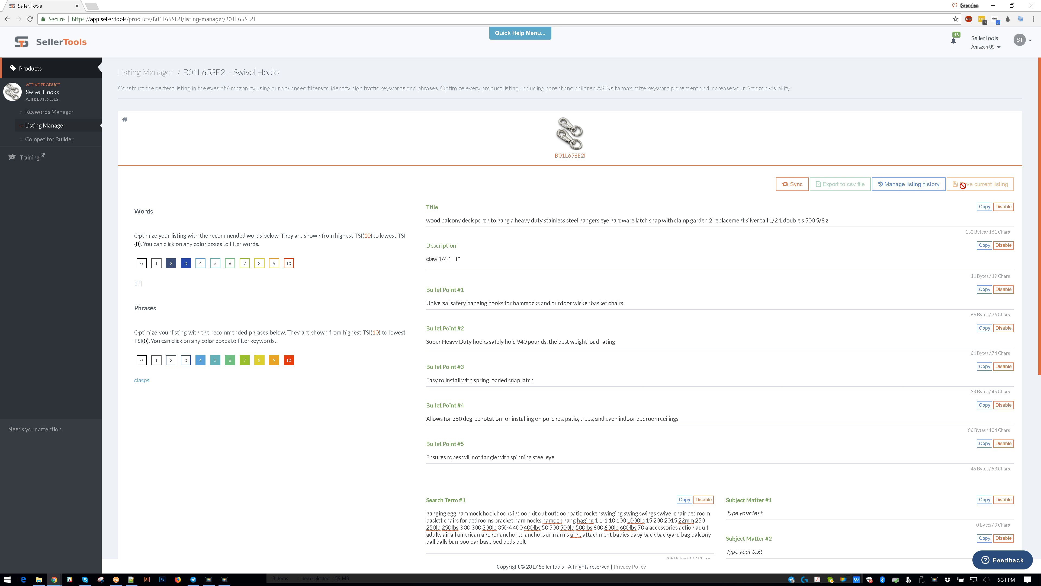
{"action": "scroll", "coordinate": [960, 193], "scroll_direction": "down", "scroll_amount": 6}
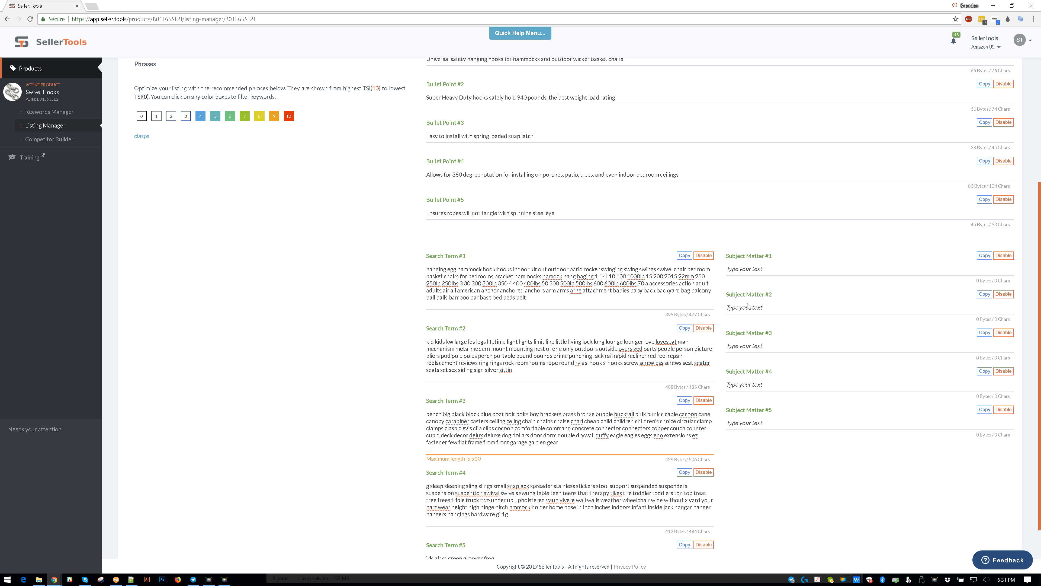
{"action": "left_click_drag", "start_coordinate": [572, 443], "coordinate": [570, 491]}
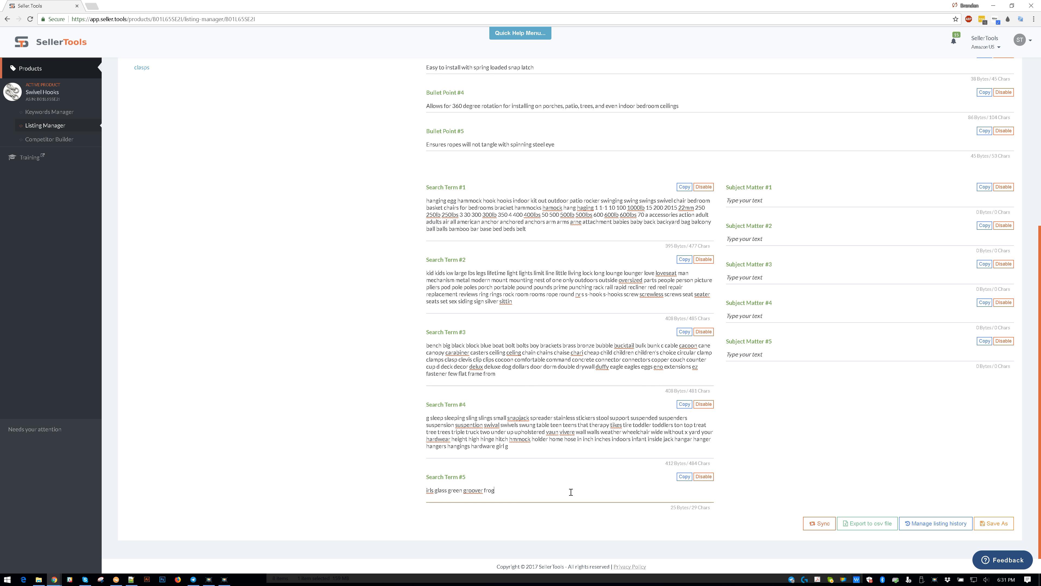
{"action": "left_click", "coordinate": [270, 471]}
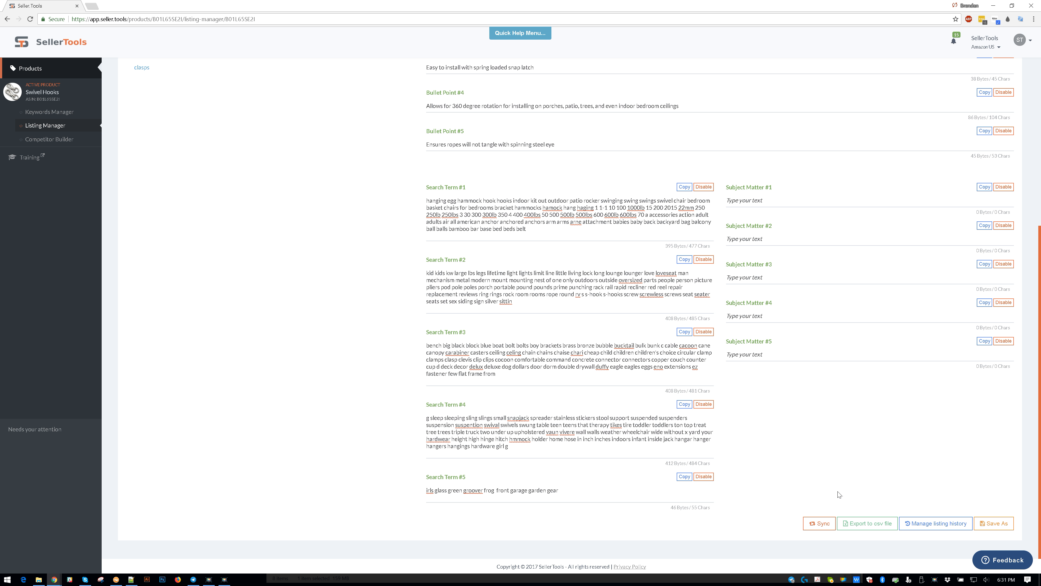
- Save the current listing as a new version named v4
{"action": "scroll", "coordinate": [875, 467], "scroll_direction": "up", "scroll_amount": 8}
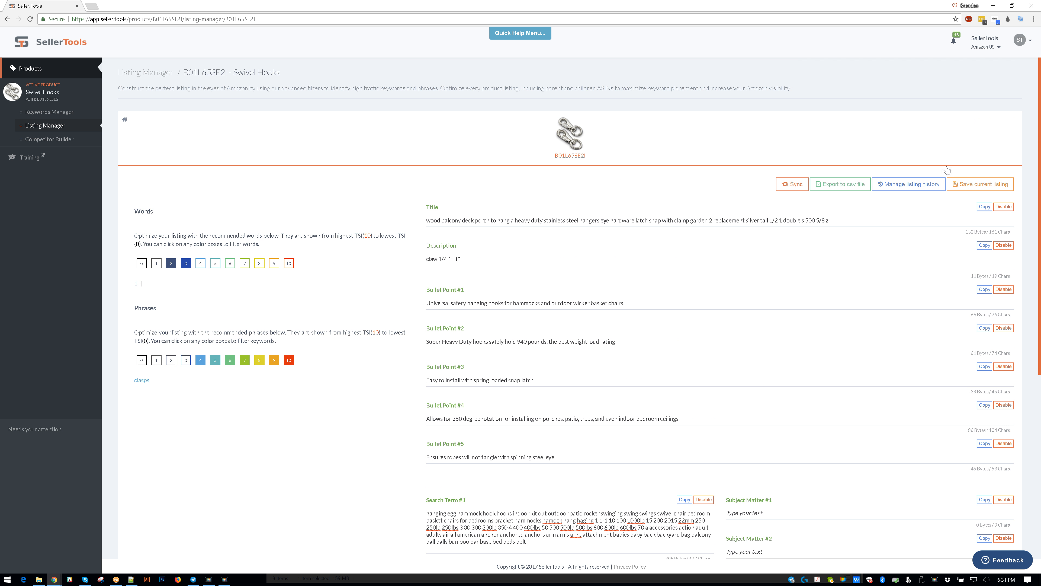
{"action": "left_click", "coordinate": [968, 183]}
{"action": "left_click", "coordinate": [495, 87]}
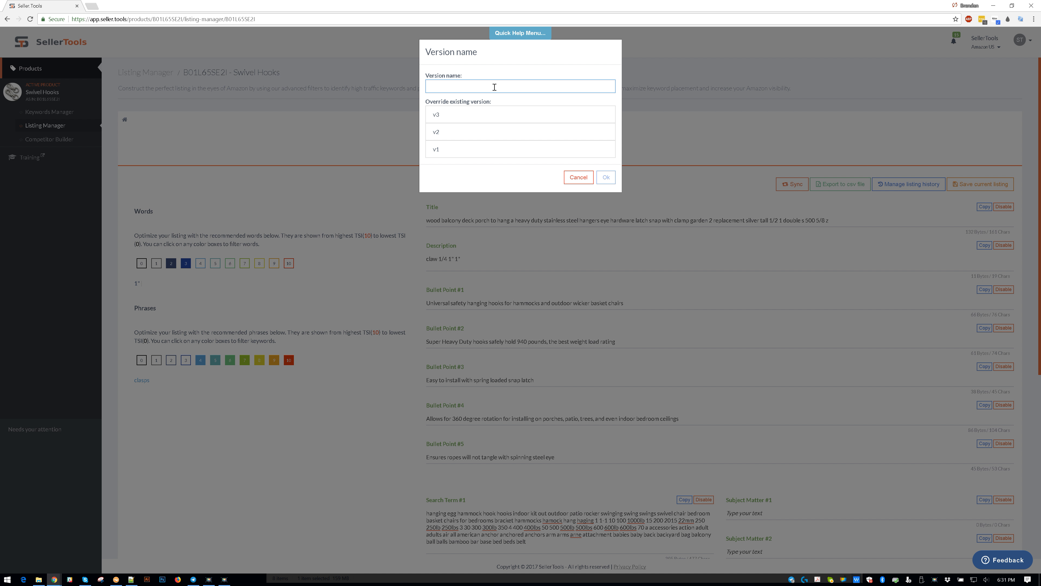
{"action": "left_click", "coordinate": [606, 177]}
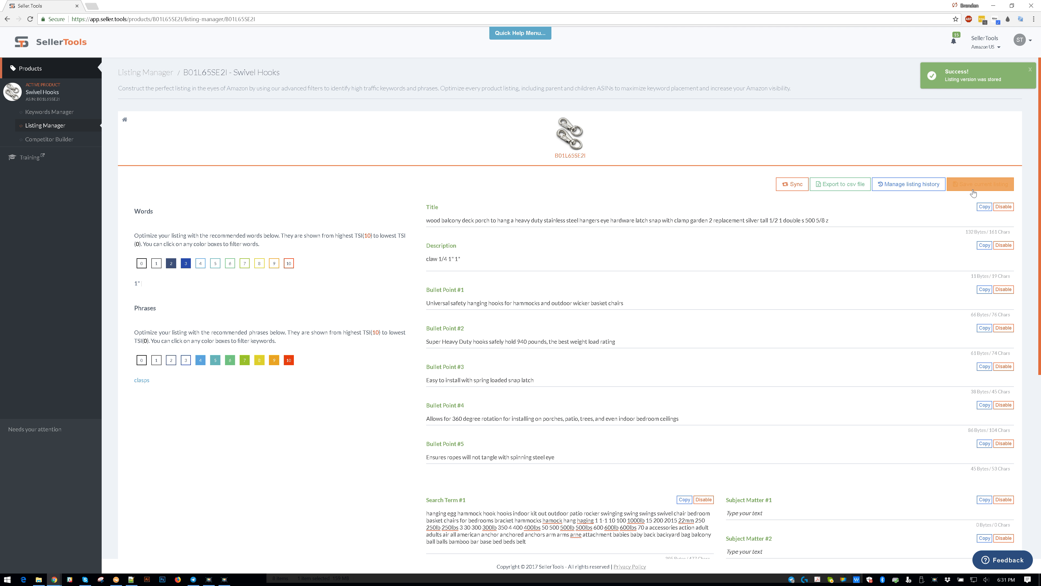
- Open the listing history and examine the contents of the saved versions
{"action": "left_click", "coordinate": [902, 186]}
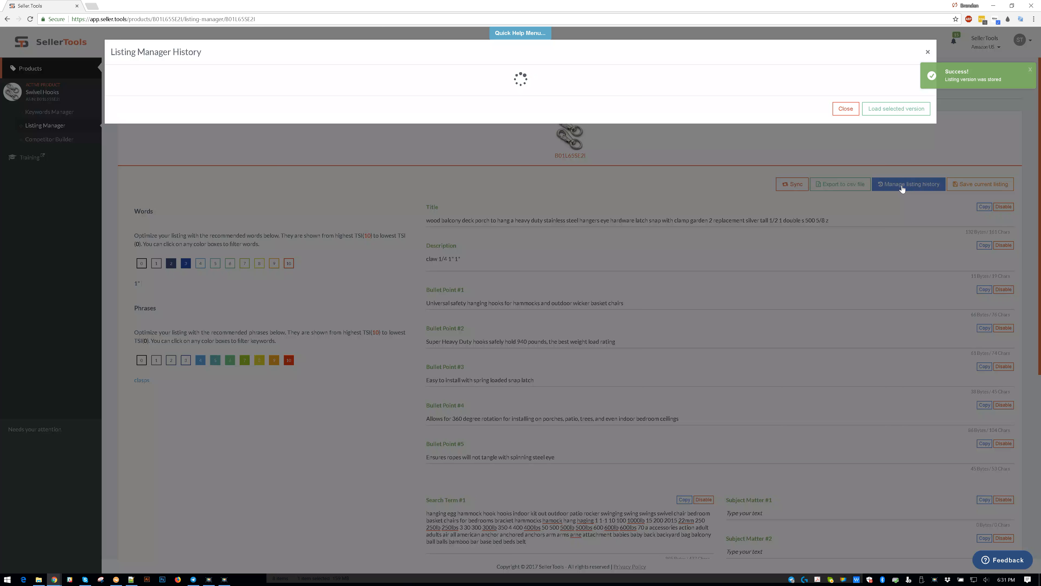
{"action": "left_click", "coordinate": [248, 146]}
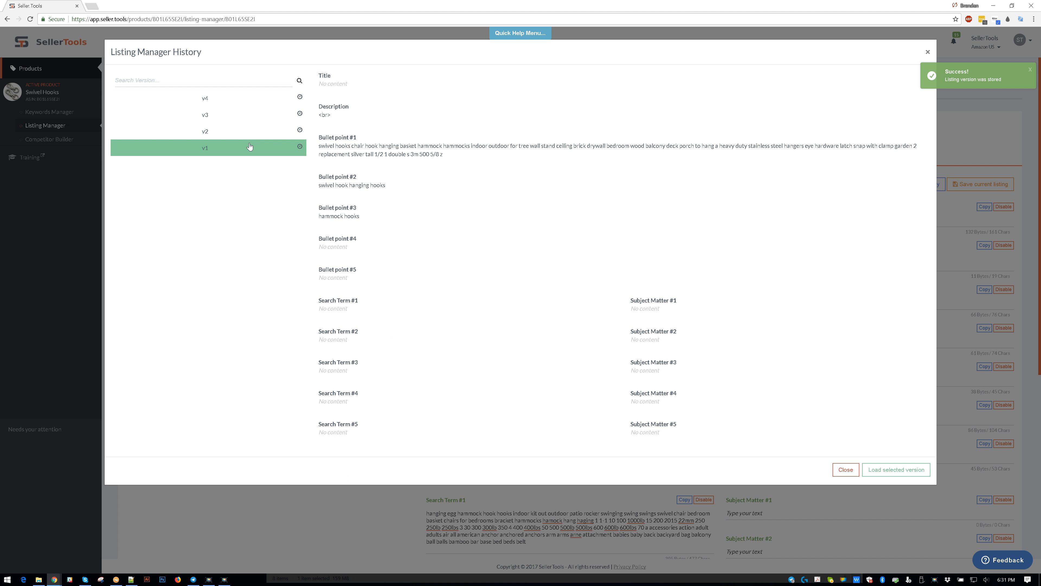
{"action": "left_click", "coordinate": [245, 135]}
{"action": "left_click", "coordinate": [248, 119]}
{"action": "left_click", "coordinate": [246, 99]}
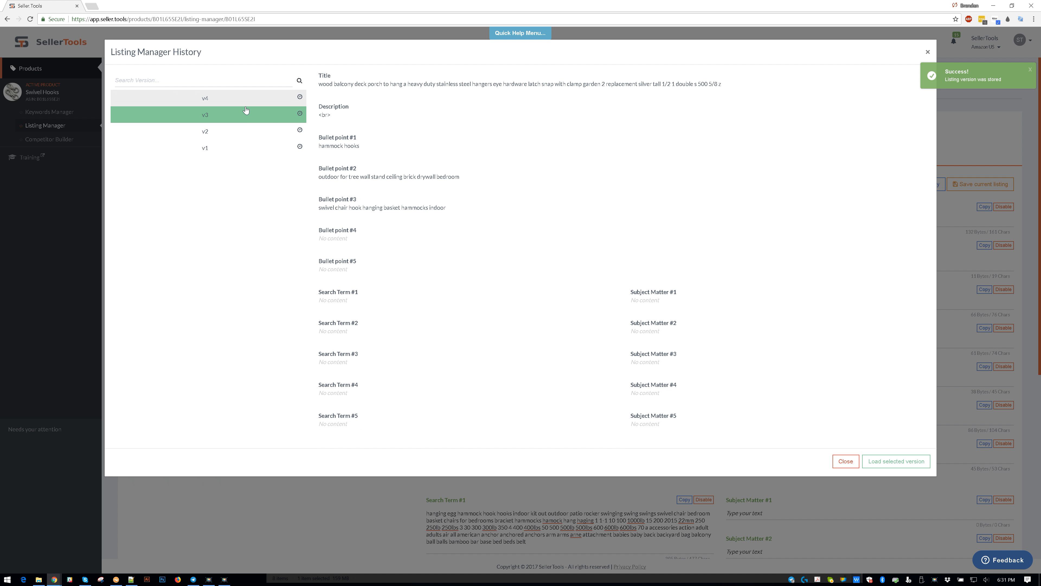
{"action": "left_click", "coordinate": [244, 115]}
{"action": "left_click", "coordinate": [240, 132]}
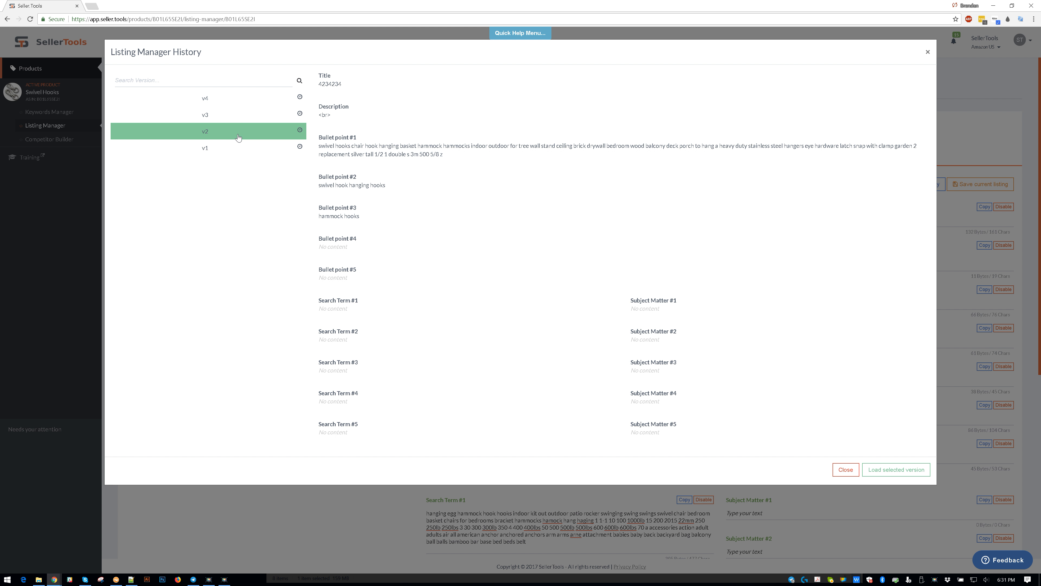
- Load saved version v1 from the history into the listing
{"action": "left_click", "coordinate": [241, 146]}
{"action": "left_click", "coordinate": [242, 139]}
{"action": "left_click", "coordinate": [241, 147]}
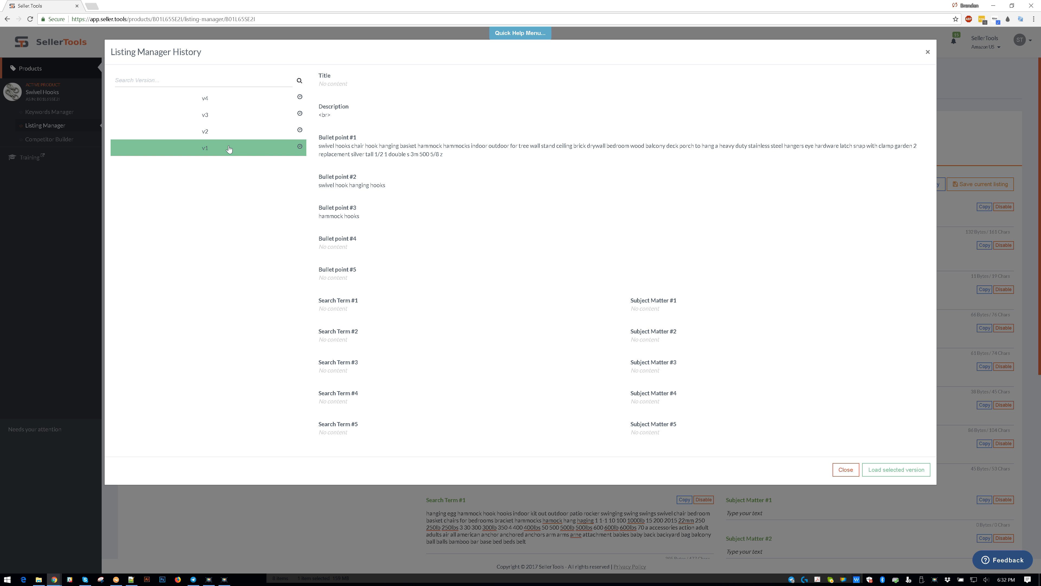
{"action": "left_click", "coordinate": [917, 473]}
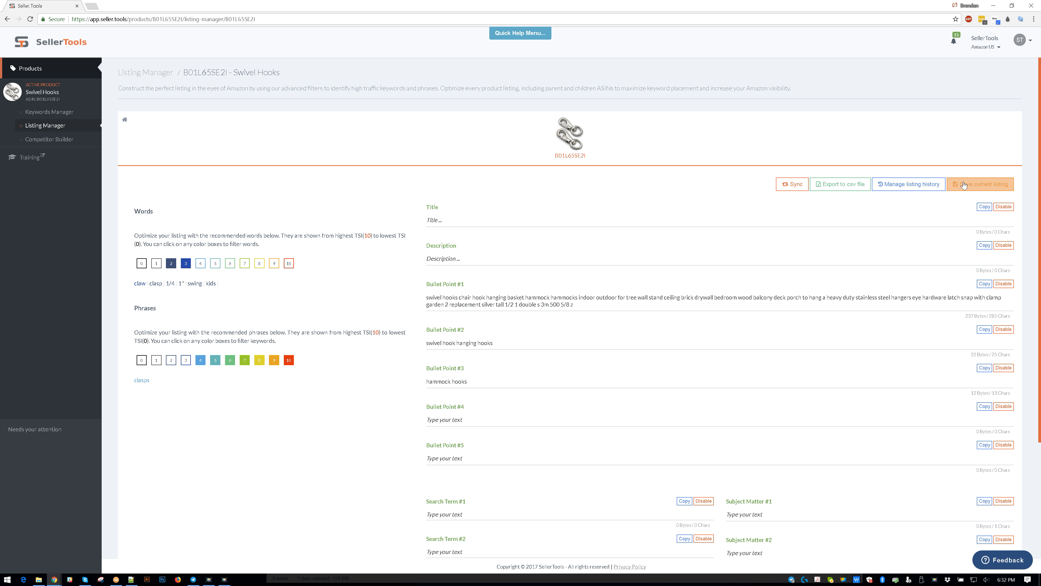
- Load saved version v4 from the listing history into the listing
{"action": "left_click", "coordinate": [908, 187]}
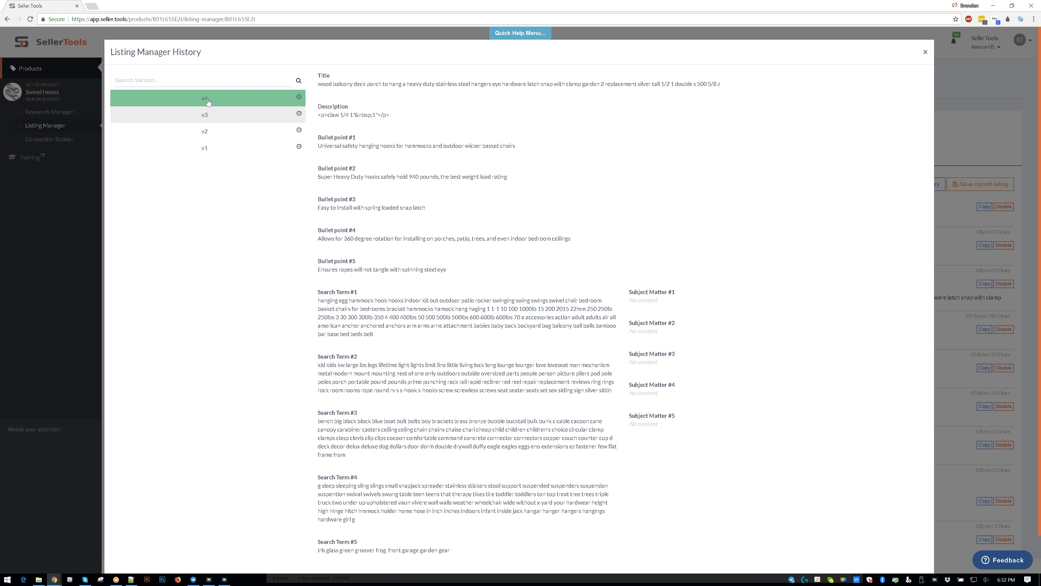
{"action": "scroll", "coordinate": [604, 283], "scroll_direction": "down", "scroll_amount": 2}
{"action": "left_click", "coordinate": [894, 548]}
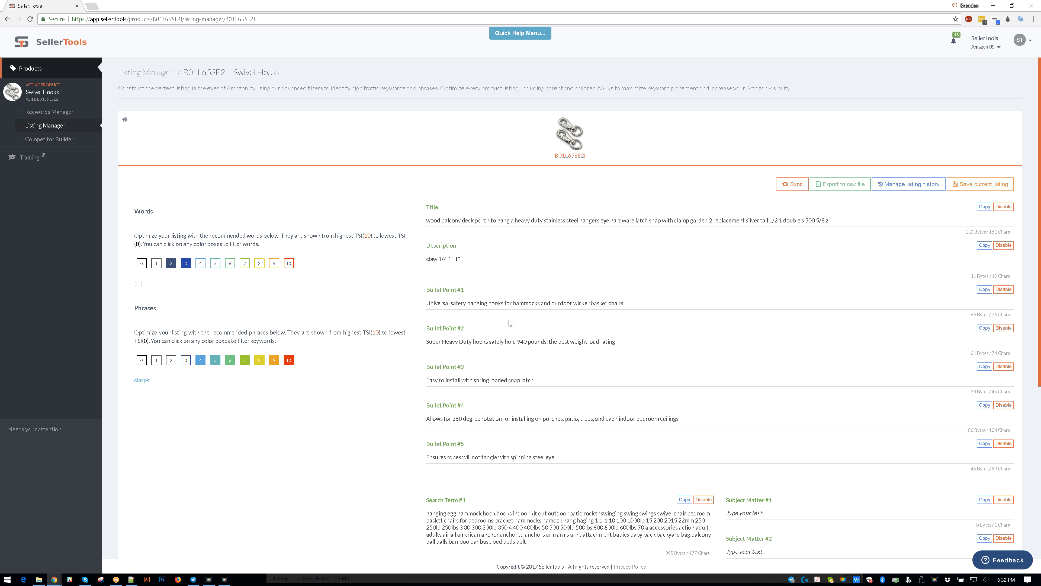
{"action": "left_click", "coordinate": [847, 187]}
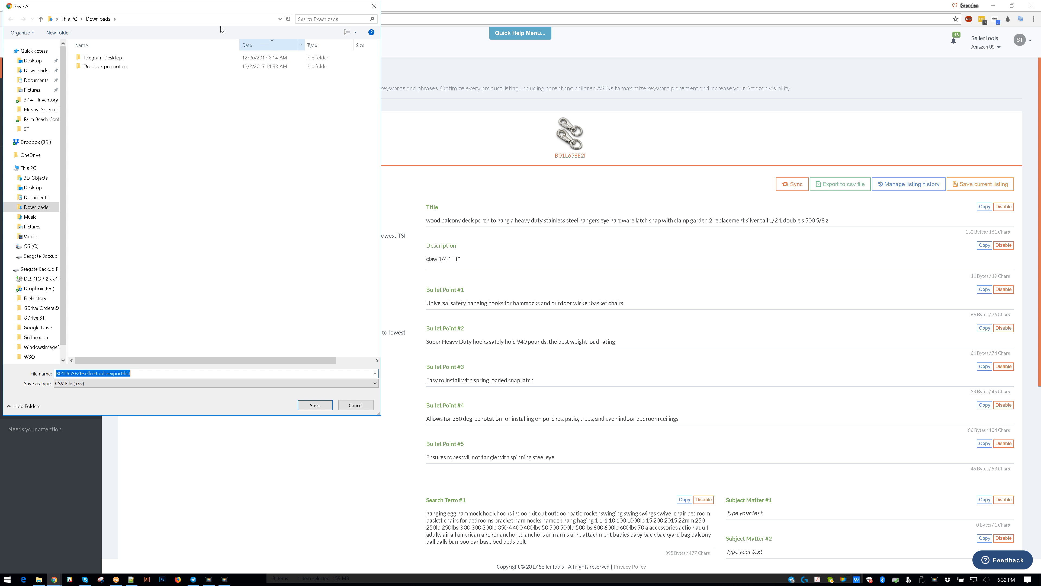
{"action": "left_click", "coordinate": [153, 374]}
{"action": "left_click", "coordinate": [351, 408]}
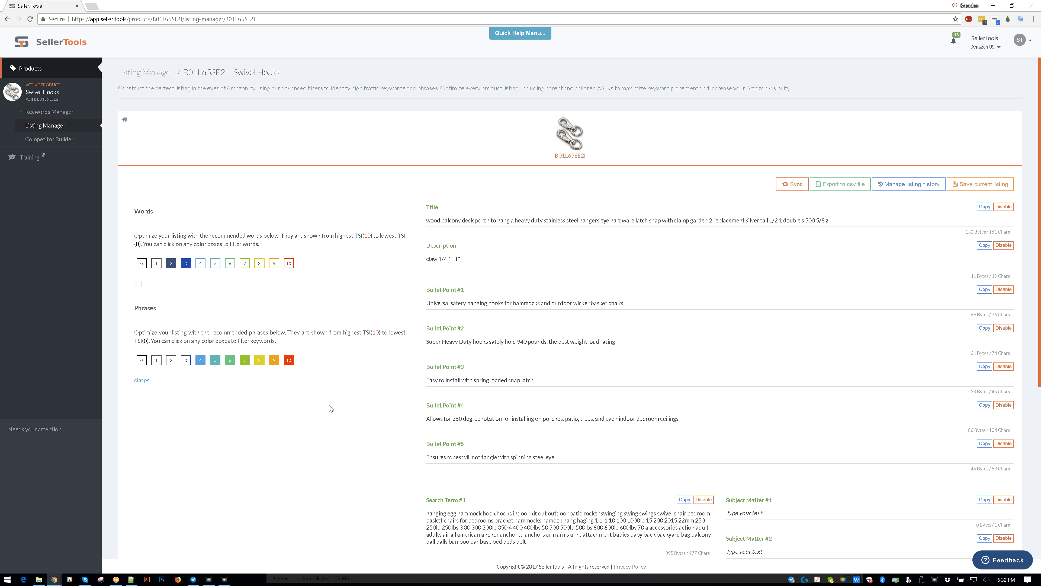
- Append a second copy of the word "ceilings" to the end of Bullet Point #4
{"action": "scroll", "coordinate": [337, 395], "scroll_direction": "down", "scroll_amount": 6}
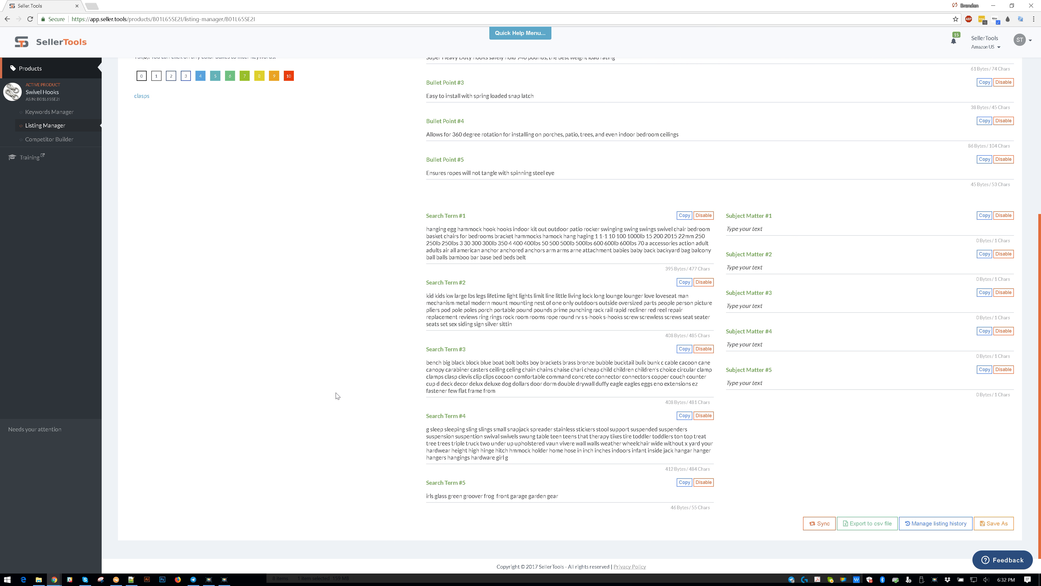
{"action": "scroll", "coordinate": [338, 395], "scroll_direction": "up", "scroll_amount": 6}
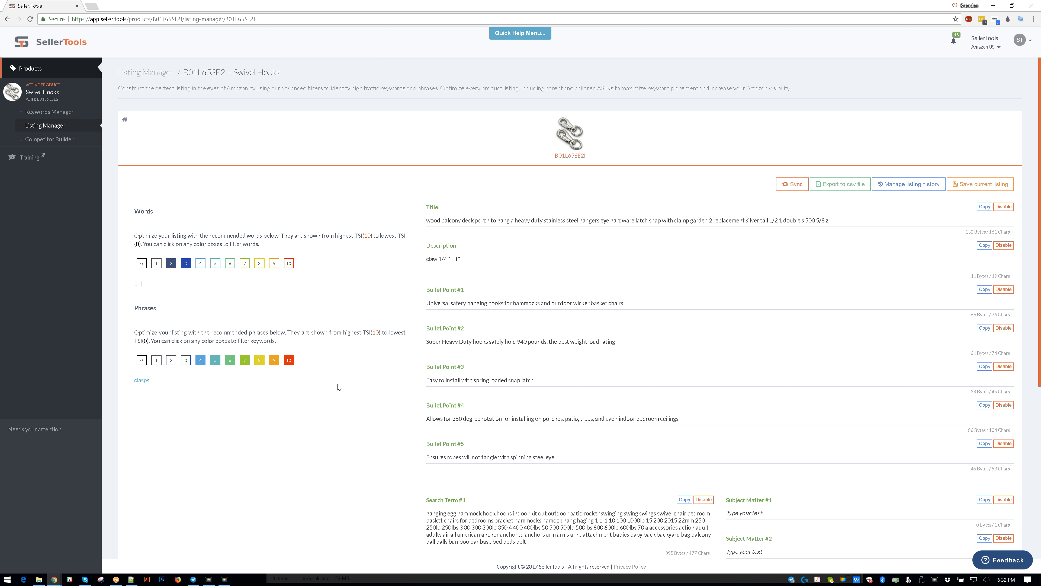
{"action": "scroll", "coordinate": [339, 388], "scroll_direction": "down", "scroll_amount": 2}
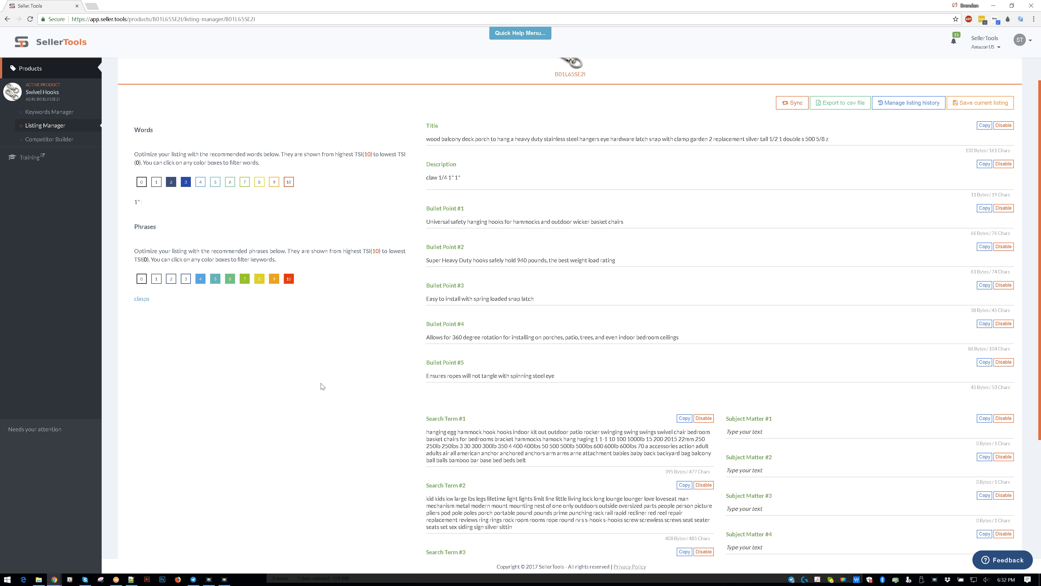
{"action": "left_click", "coordinate": [710, 346]}
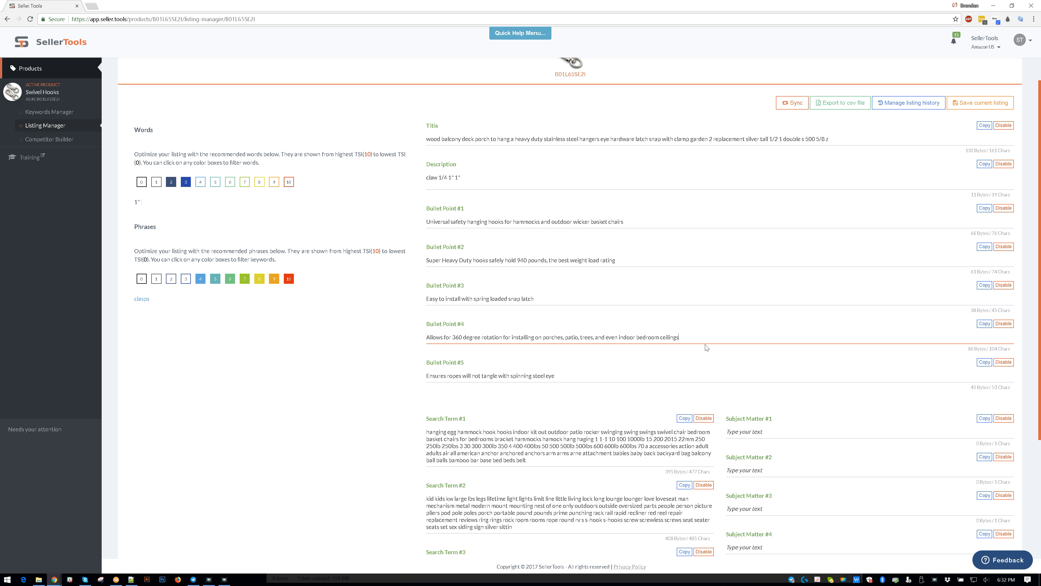
{"action": "double_click", "coordinate": [670, 338]}
{"action": "key", "text": "ctrl+c"}
{"action": "left_click", "coordinate": [713, 339]}
{"action": "key", "text": "ctrl+v"}
{"action": "left_click", "coordinate": [701, 354]}
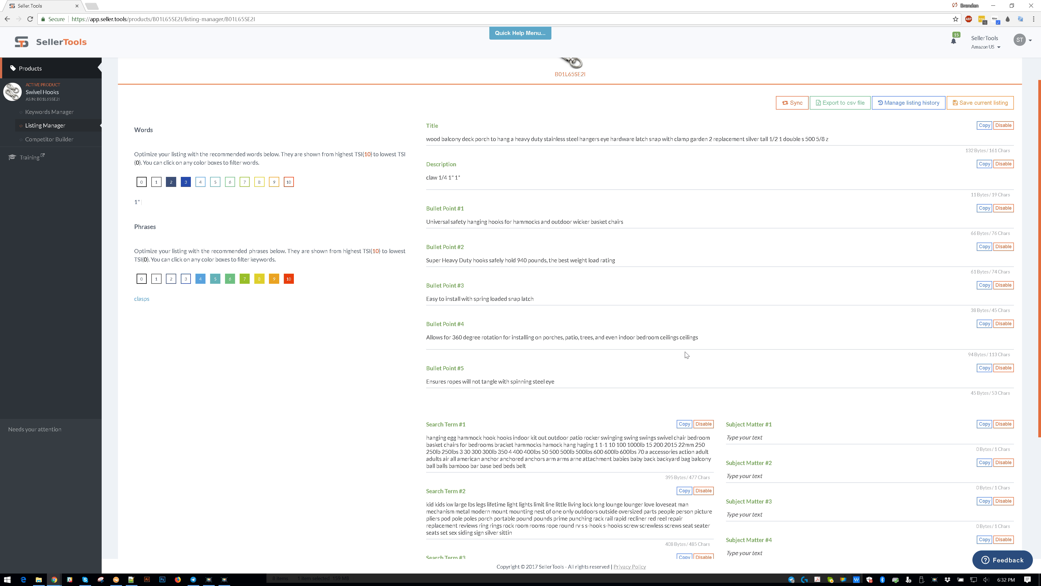
- Review the listing fields and inspect the repeated word "ceilings" in Bullet Point #4
{"action": "scroll", "coordinate": [687, 356], "scroll_direction": "down", "scroll_amount": 4}
{"action": "scroll", "coordinate": [684, 348], "scroll_direction": "down", "scroll_amount": 1}
{"action": "scroll", "coordinate": [687, 369], "scroll_direction": "up", "scroll_amount": 7}
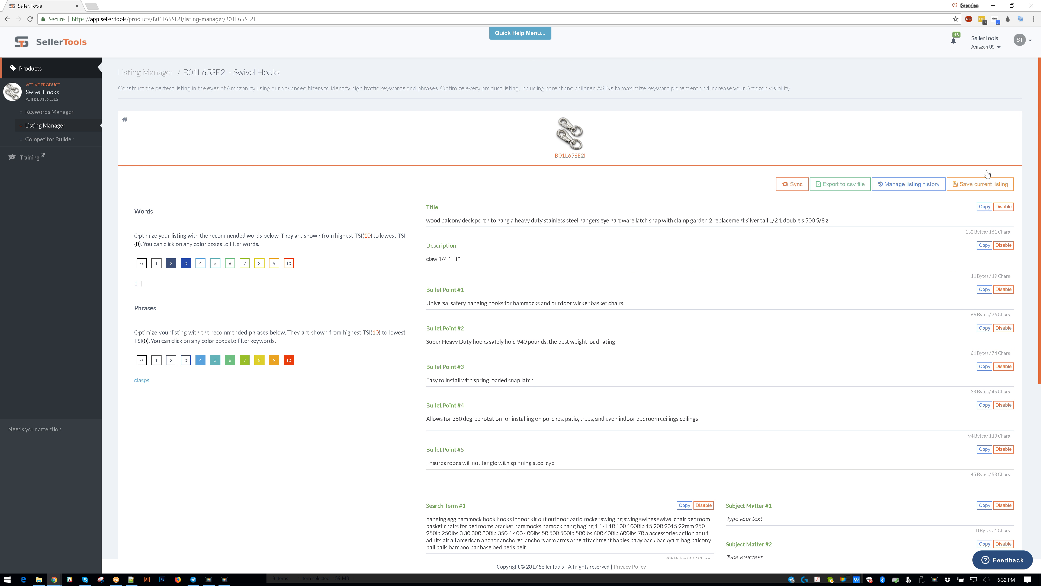
{"action": "scroll", "coordinate": [689, 394], "scroll_direction": "down", "scroll_amount": 3}
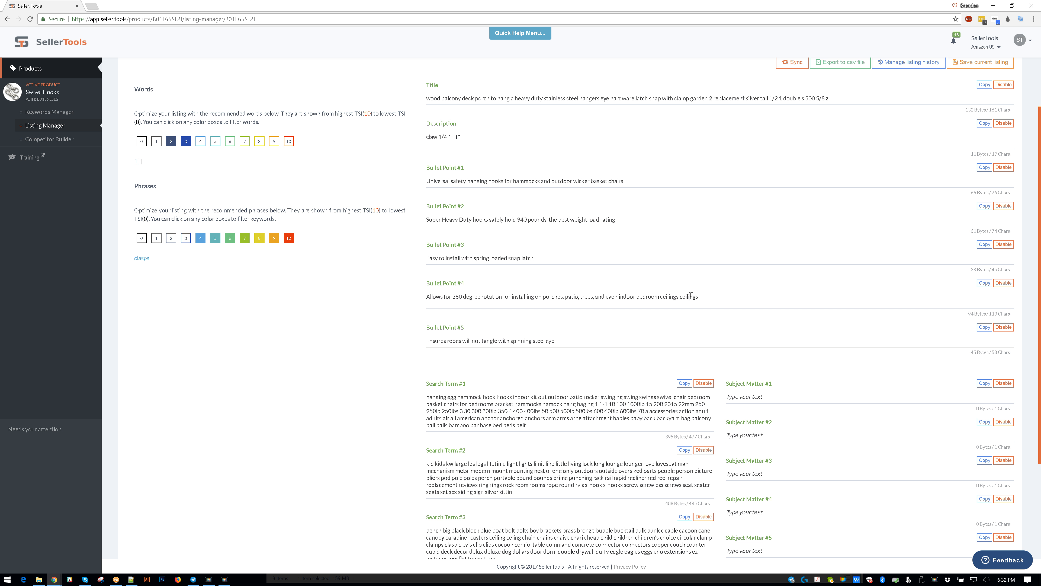
{"action": "double_click", "coordinate": [690, 296]}
{"action": "left_click", "coordinate": [704, 307]}
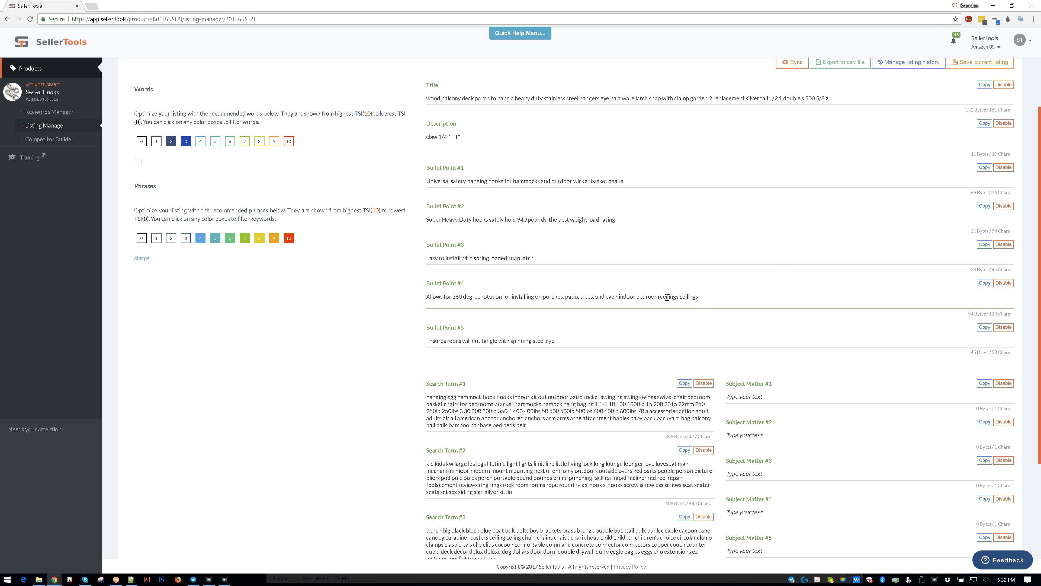
{"action": "left_click_drag", "start_coordinate": [690, 297], "coordinate": [693, 297]}
{"action": "left_click", "coordinate": [692, 297]}
{"action": "scroll", "coordinate": [675, 285], "scroll_direction": "up", "scroll_amount": 3}
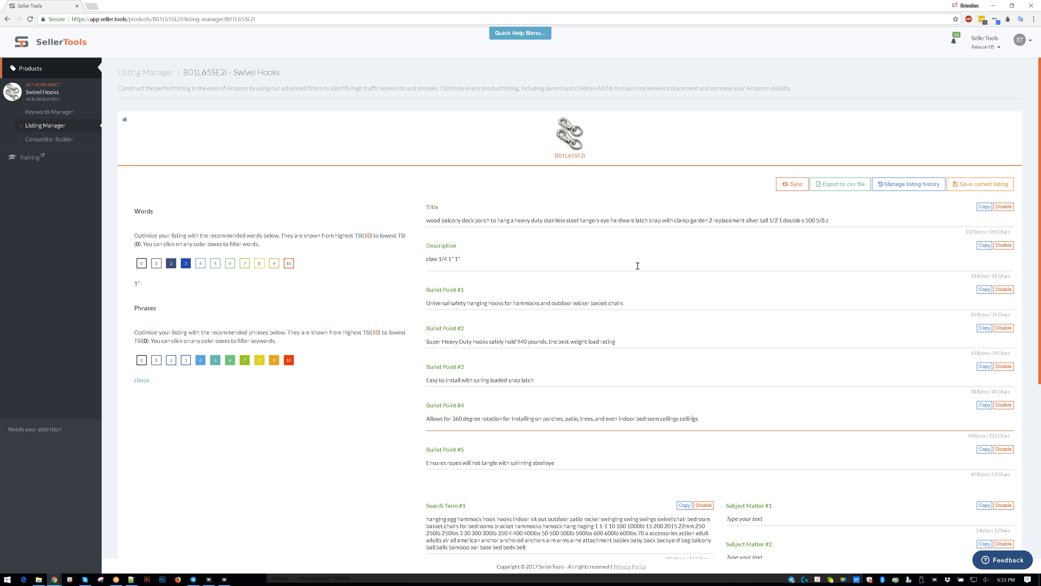
- Place the remaining recommended phrase "clasps" at the end of Bullet Point #3
{"action": "scroll", "coordinate": [585, 293], "scroll_direction": "down", "scroll_amount": 1}
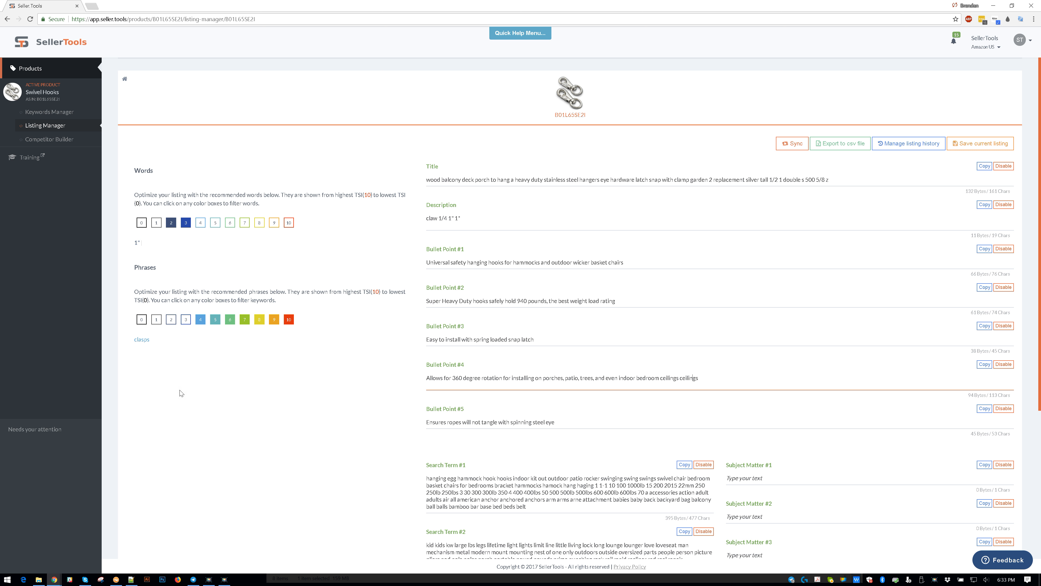
{"action": "scroll", "coordinate": [274, 341], "scroll_direction": "up", "scroll_amount": 1}
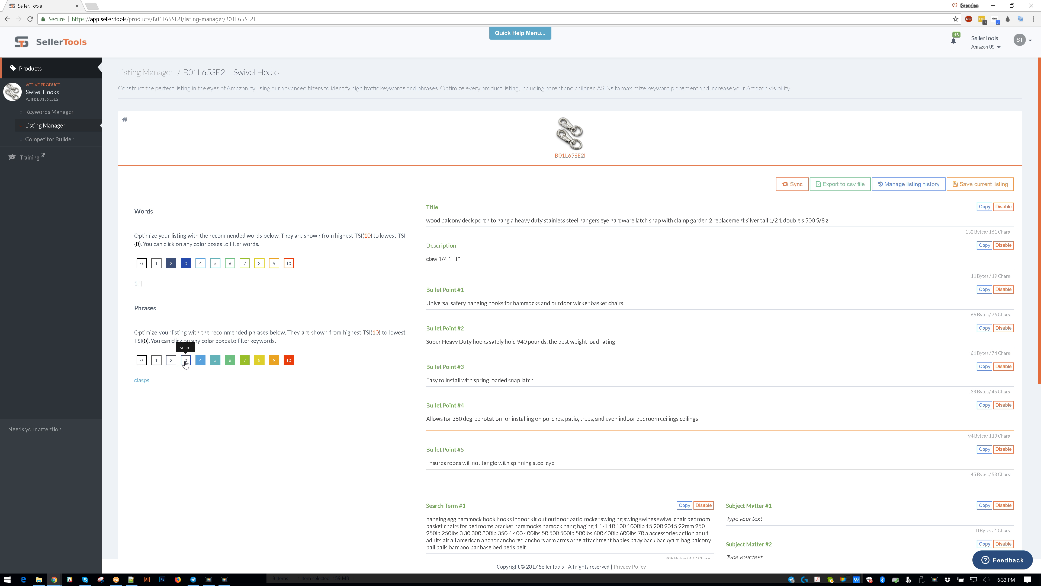
{"action": "left_click_drag", "start_coordinate": [151, 384], "coordinate": [136, 383]}
{"action": "scroll", "coordinate": [421, 381], "scroll_direction": "down", "scroll_amount": 3}
{"action": "left_click_drag", "start_coordinate": [421, 380], "coordinate": [562, 258]}
{"action": "scroll", "coordinate": [196, 305], "scroll_direction": "up", "scroll_amount": 3}
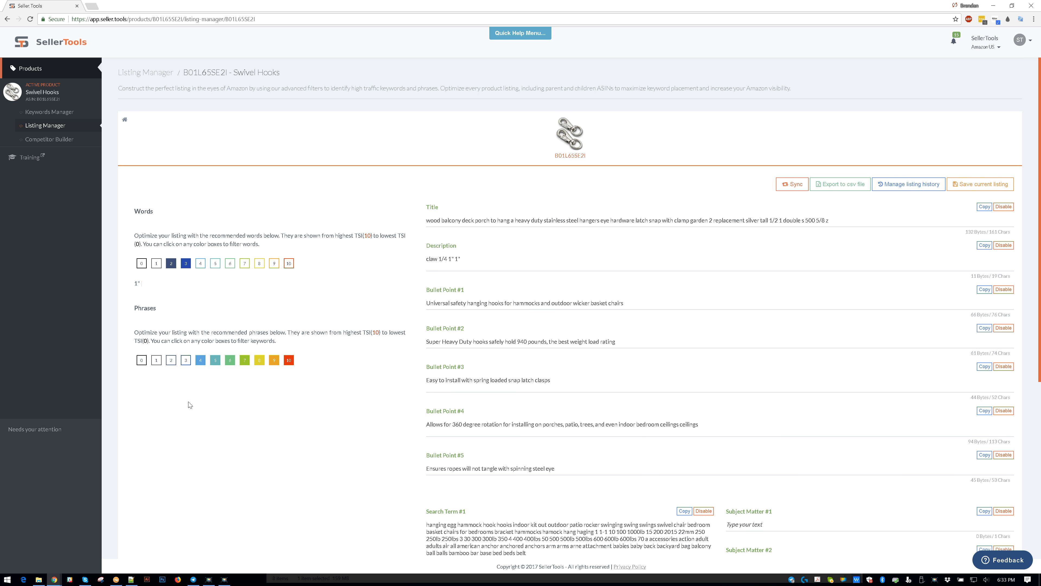